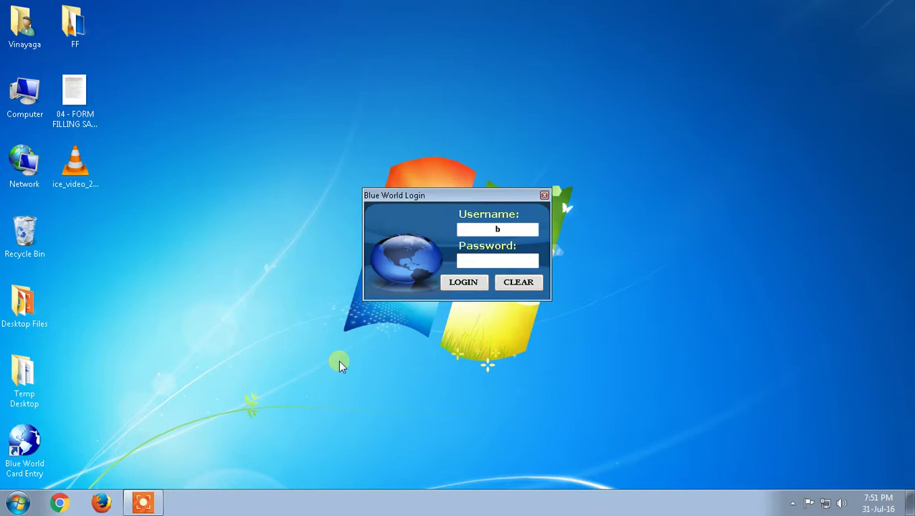
Finish the username, enter the account password and submit the Blue World Card Entry login
key(Tab)
text(world)
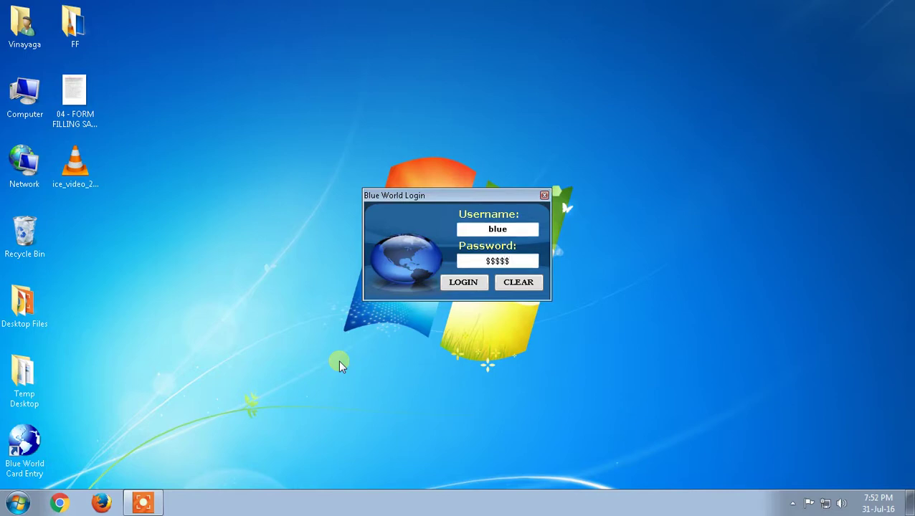
key(Return)
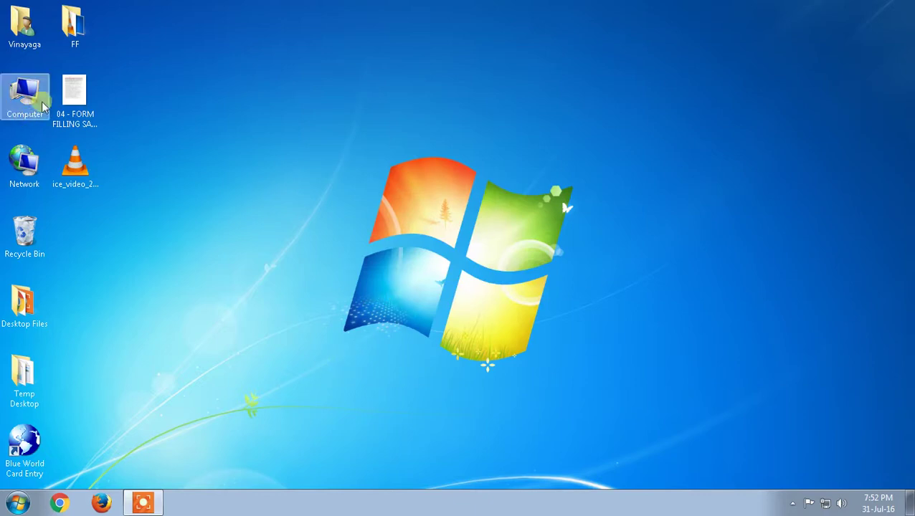
Open 04 - FORM FILLING SAMPLE FILE in Microsoft Office Picture Manager
click(69, 113)
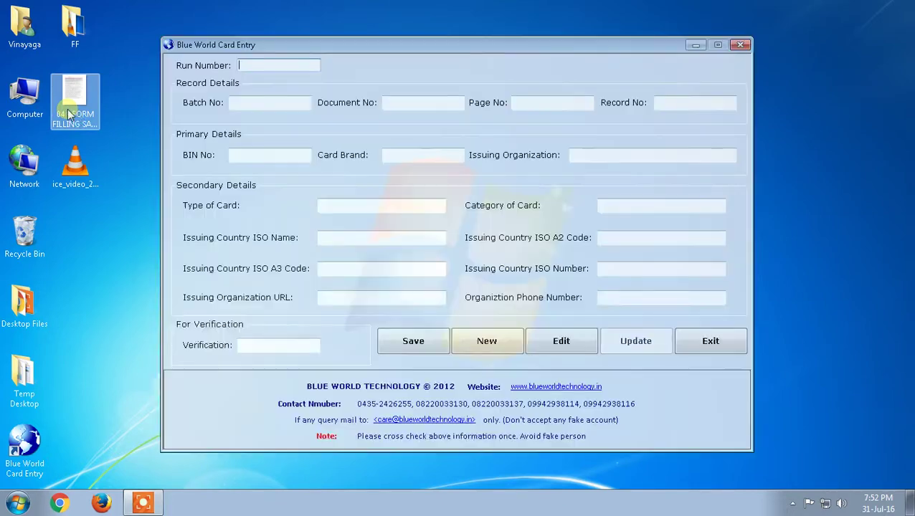
double_click(75, 109)
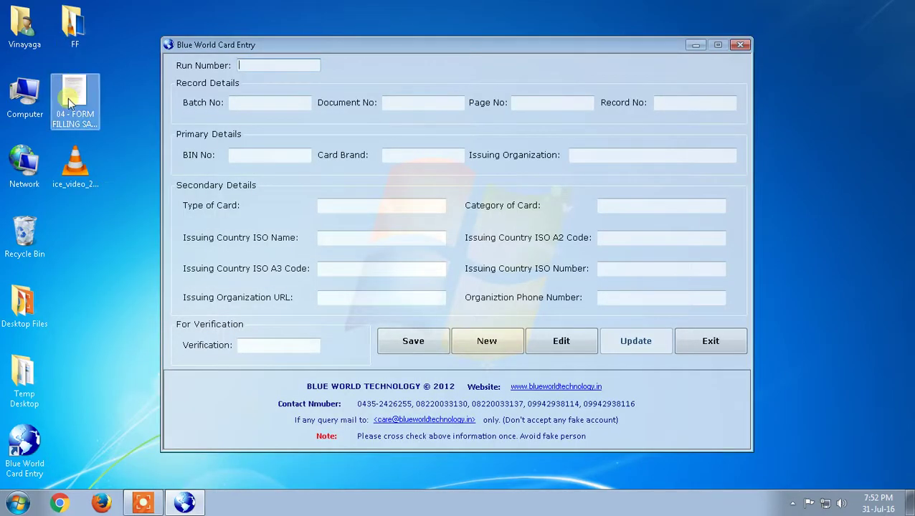
right_click(71, 105)
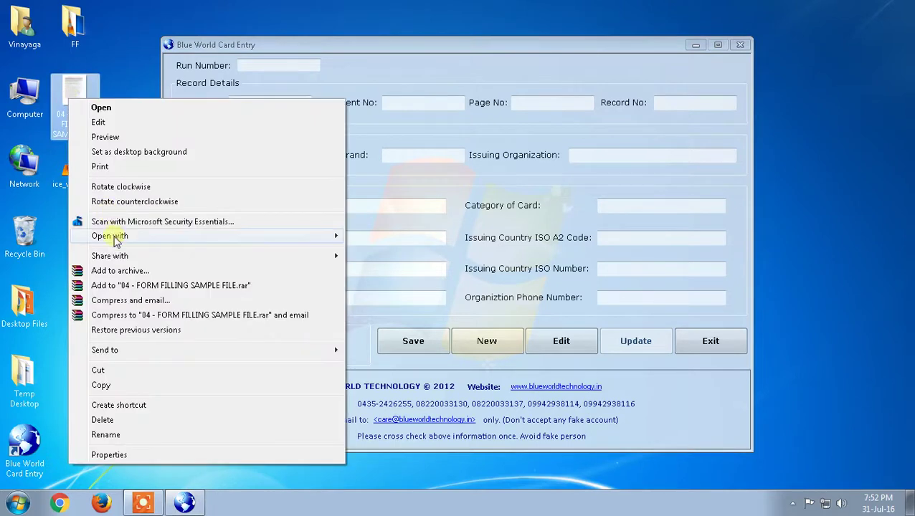
mouse_move(117, 237)
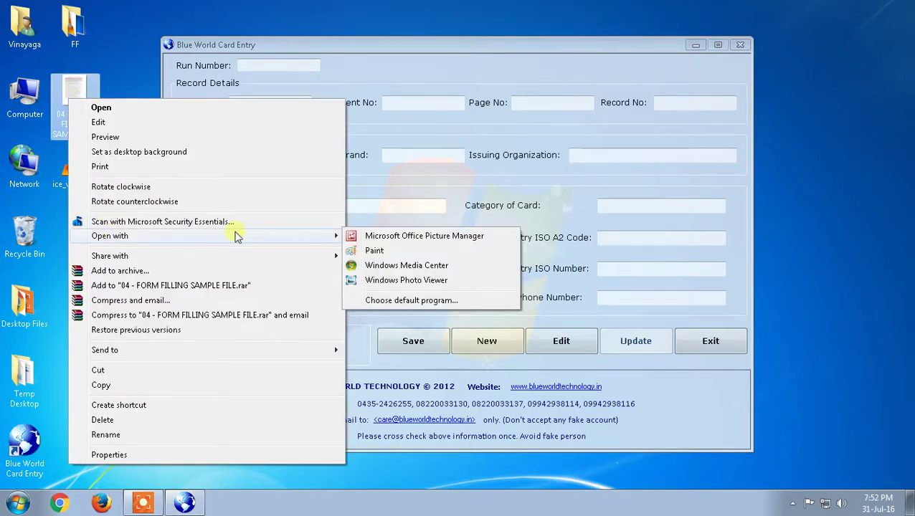
click(380, 239)
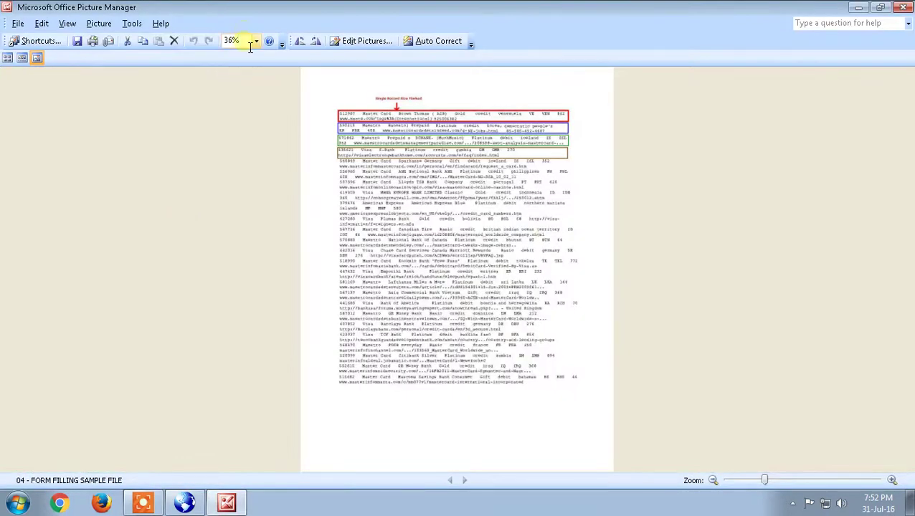
Zoom the sample card image to 110%
click(240, 41)
text(110)
key(Return)
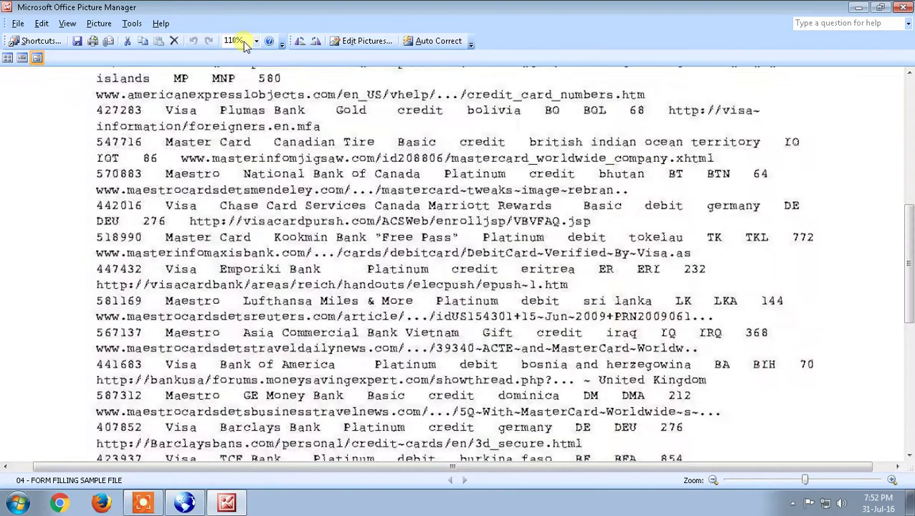
scroll(252, 175, up, 10)
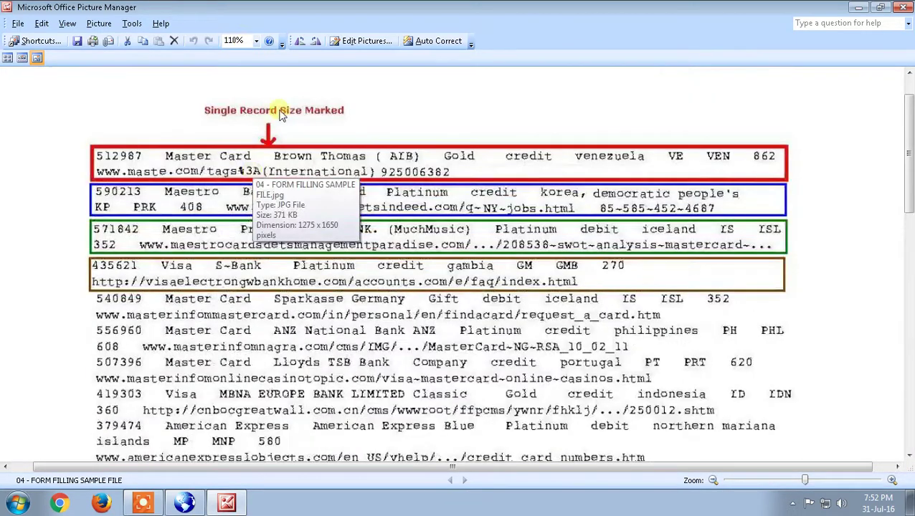
Restore Picture Manager to a smaller window and stack it with the card entry form
click(881, 9)
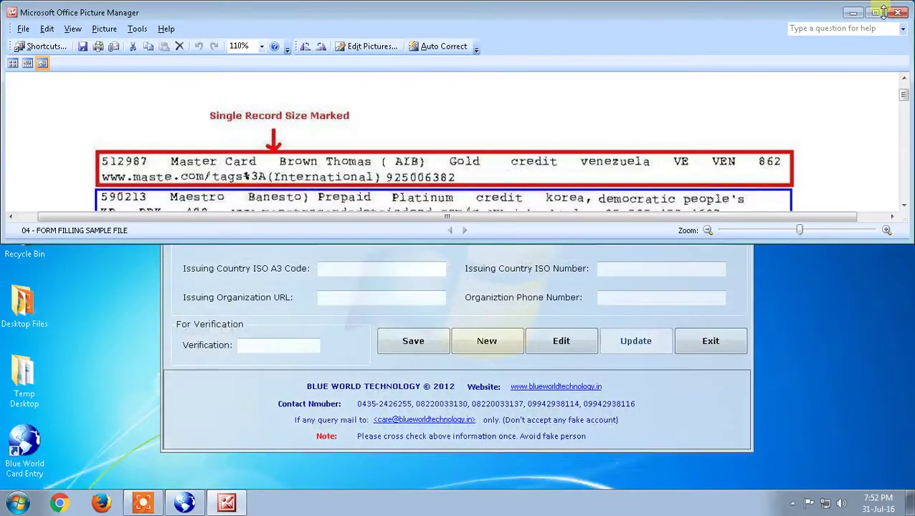
scroll(545, 165, down, 2)
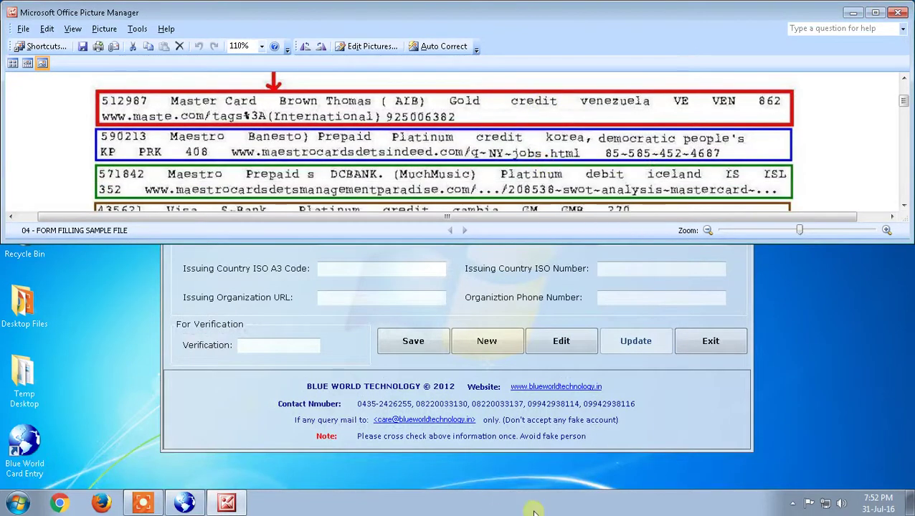
right_click(531, 501)
click(587, 395)
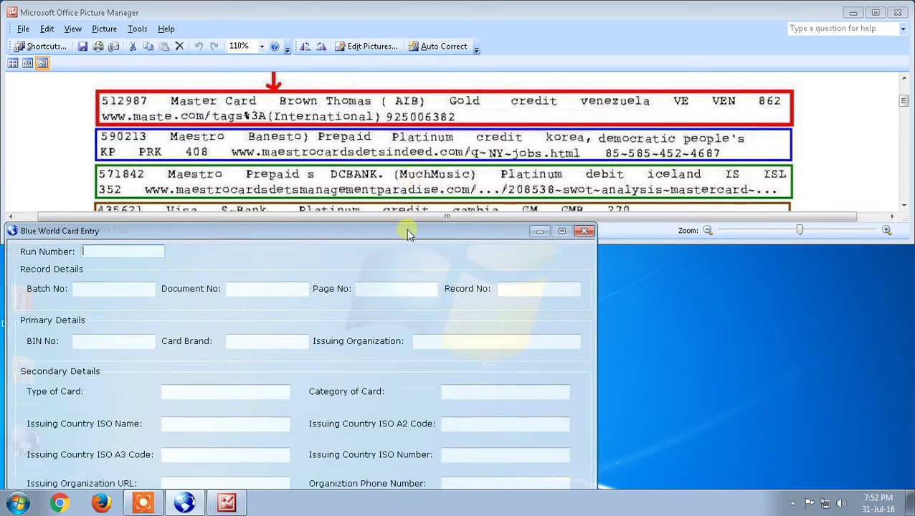
Fill Run Number 1, Batch No Demo, Document No Demo and Page No Sample
drag(410, 230, 424, 152)
text(1)
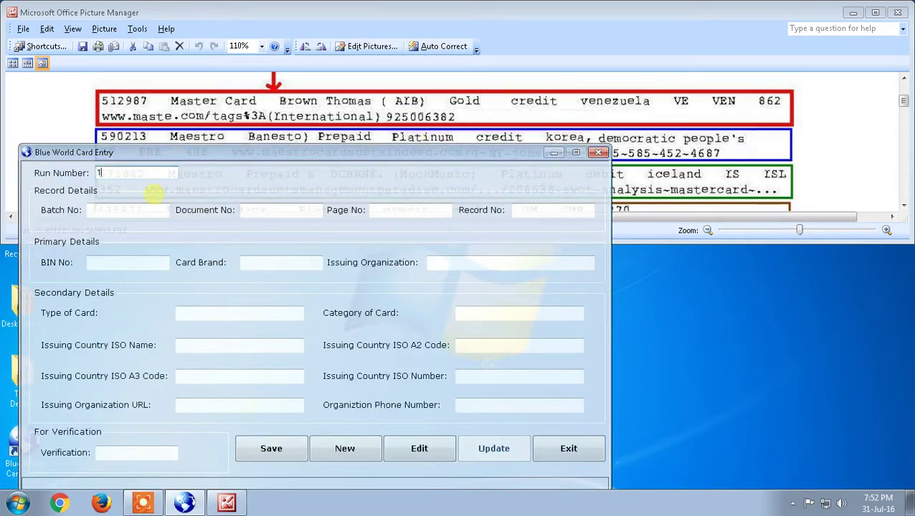
key(Tab)
text(Demo)
key(Tab)
text(Demo)
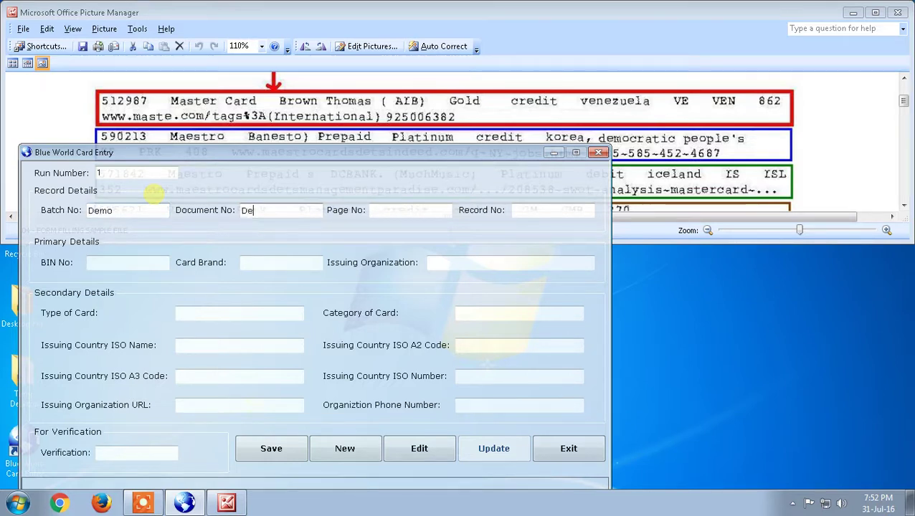
key(Tab)
text(S)
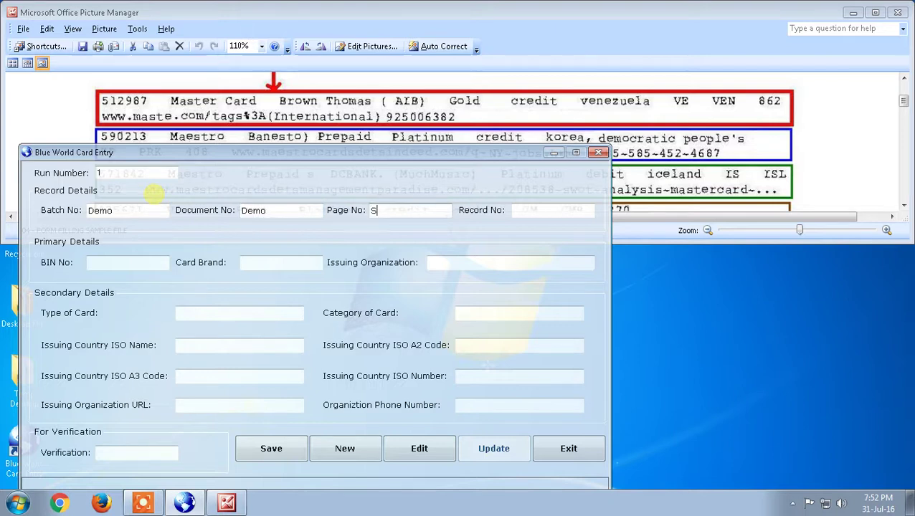
text(ample)
Reposition the entry form and enter Record No 1, checking it against the sample card image
click(519, 211)
drag(435, 157, 544, 163)
drag(223, 180, 257, 183)
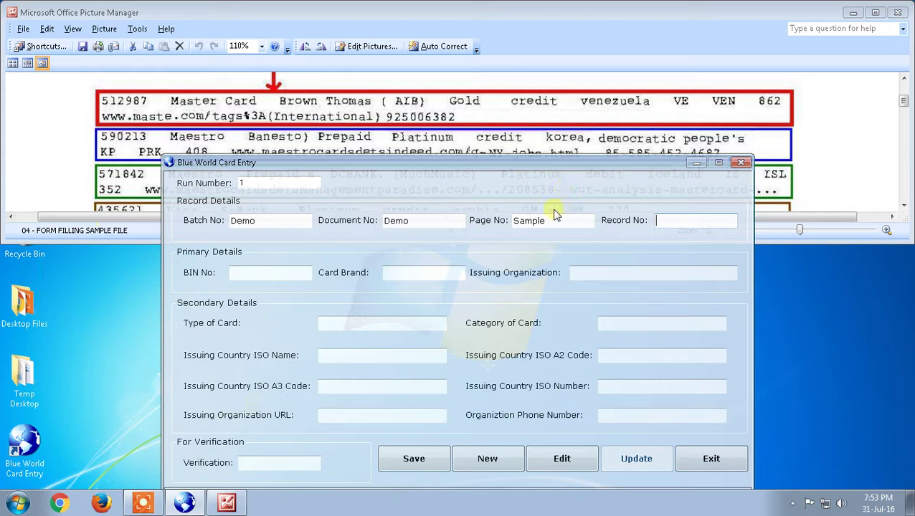
click(691, 222)
text(2)
key(BackSpace)
text(1)
click(539, 149)
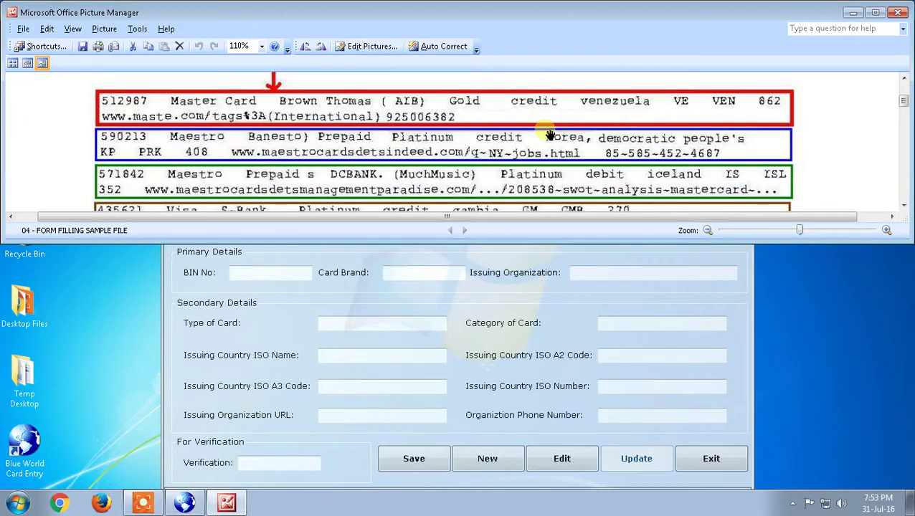
scroll(549, 135, down, 1)
scroll(549, 135, up, 2)
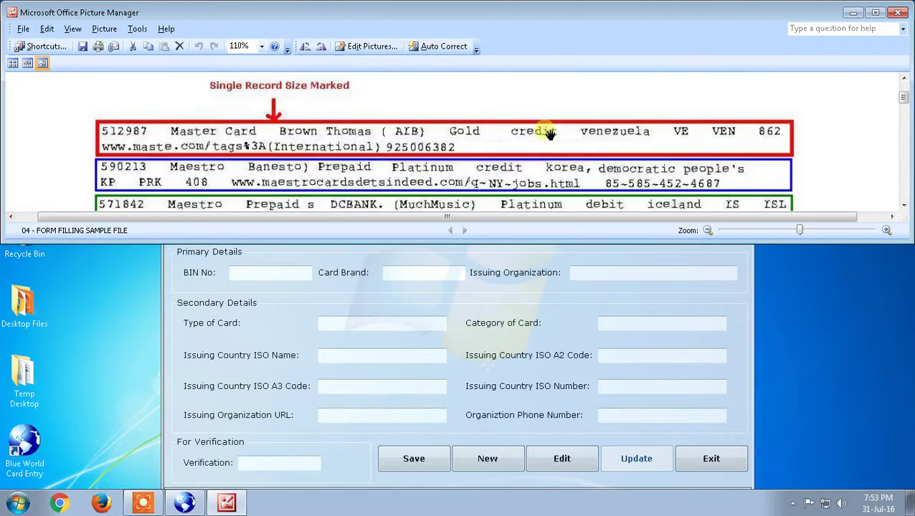
click(664, 307)
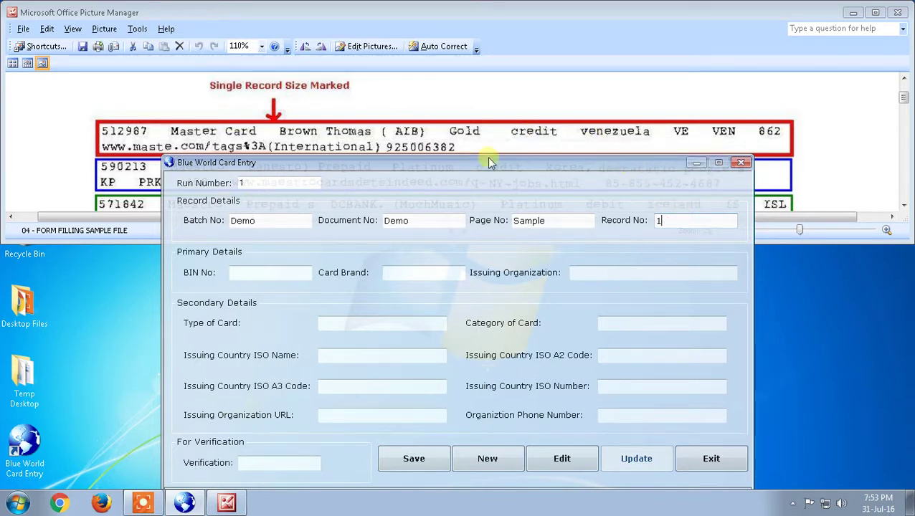
Enter BIN No 512987, checking it against the sample card image
click(291, 282)
text(512987)
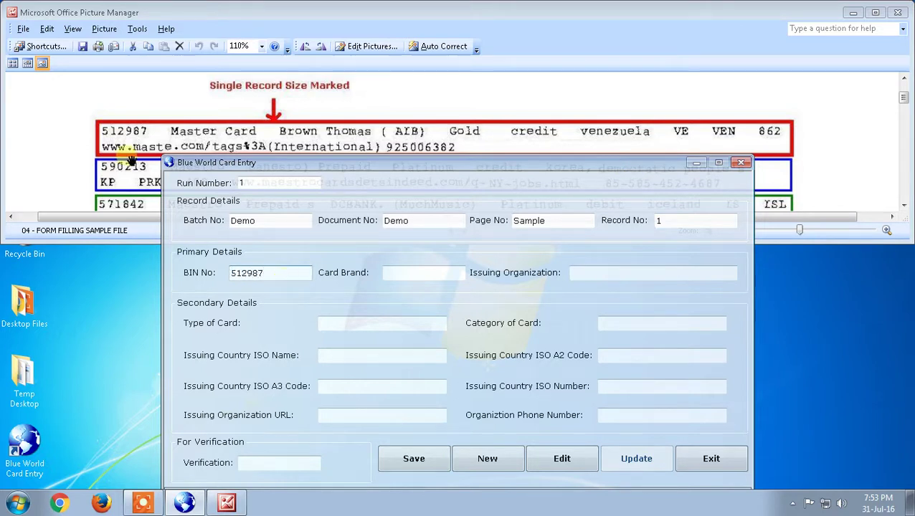
click(80, 129)
scroll(80, 129, down, 5)
scroll(80, 129, up, 6)
scroll(80, 129, down, 2)
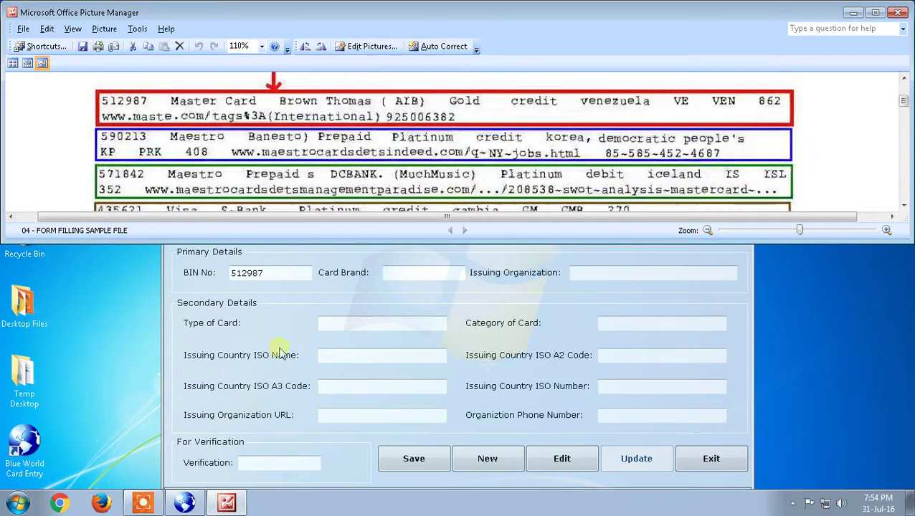
click(281, 333)
Enter Card Brand Master Card and Issuing Organization Brown Thomas ( AIB)
click(426, 272)
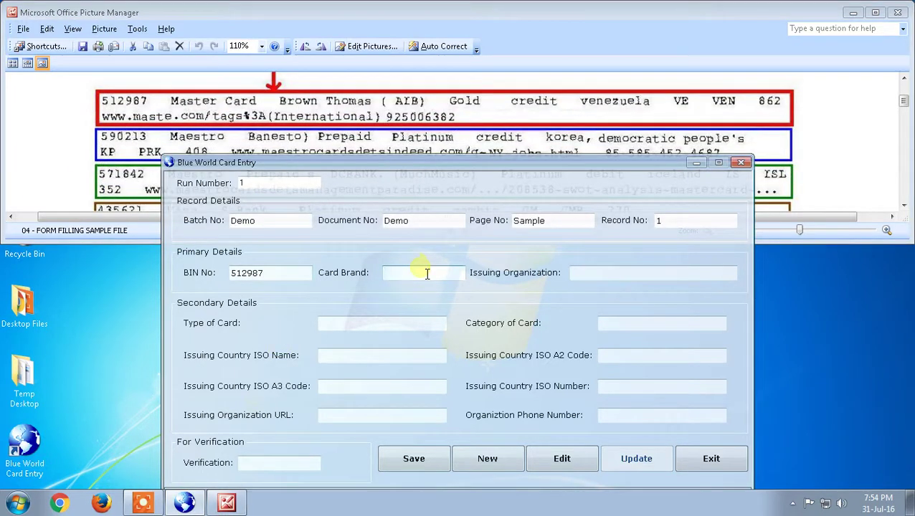
text(Master CA)
key(BackSpace)
text(ard)
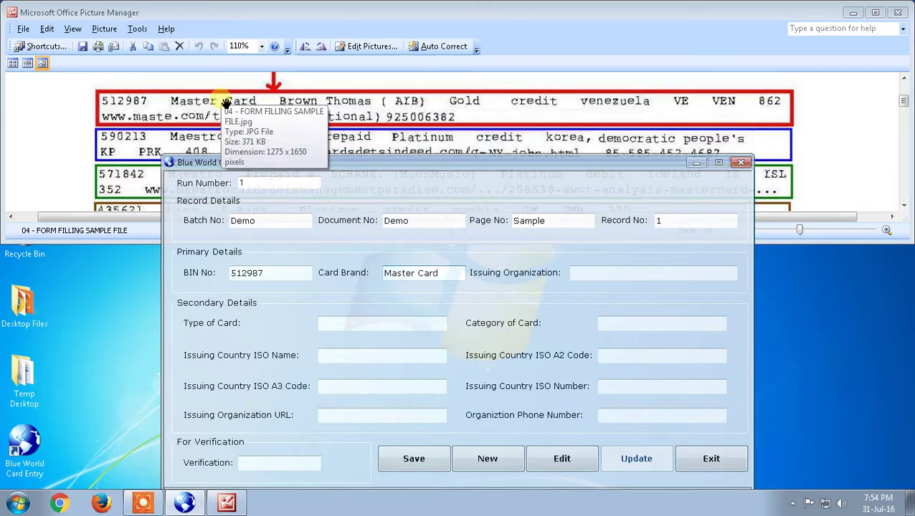
click(578, 277)
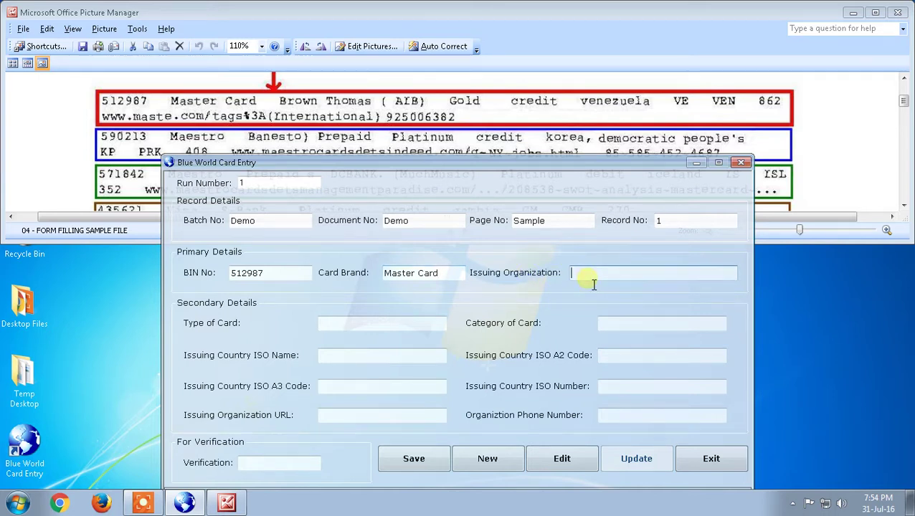
text(Brown Tho,as)
key(BackSpace)
key(BackSpace)
key(BackSpace)
key(BackSpace)
text(mas ( AIB))
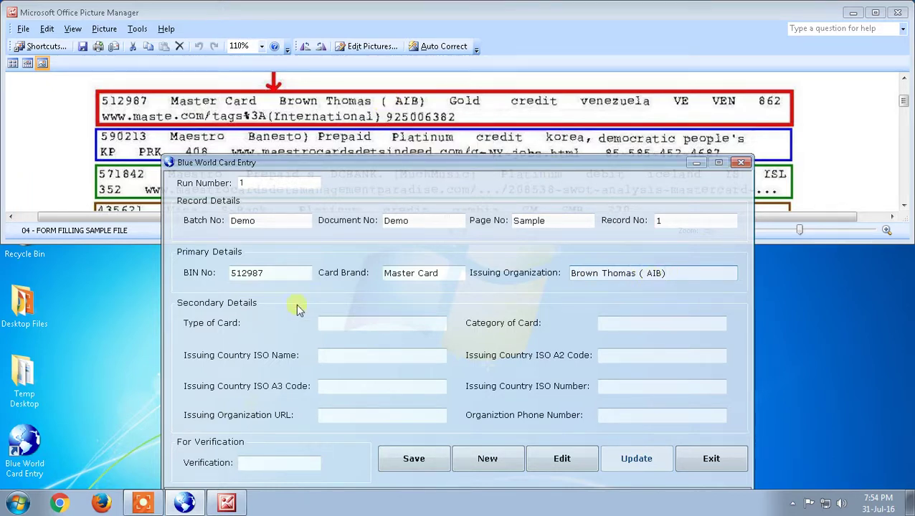
Remove the stray spaces around Master Card in the Card Brand field
click(448, 278)
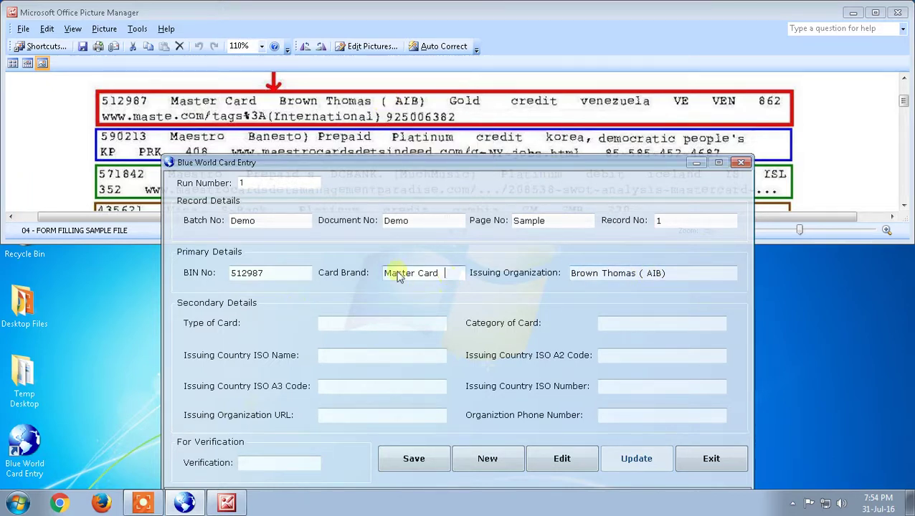
key(Delete)
key(Delete)
key(Delete)
key(Delete)
key(Delete)
key(Delete)
key(ctrl+a)
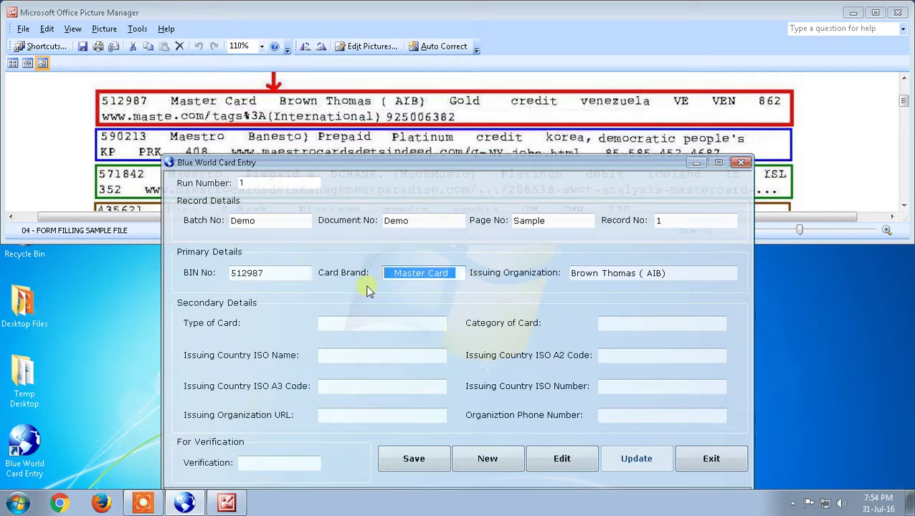
click(394, 276)
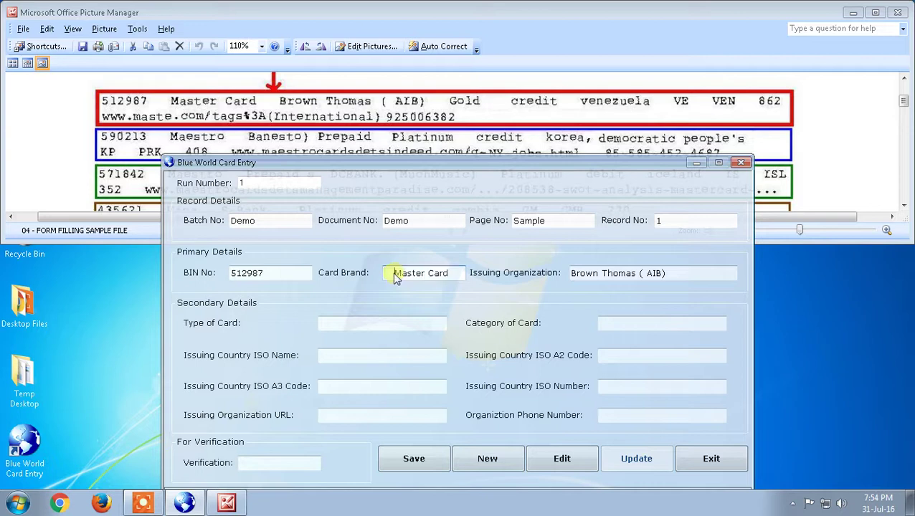
key(BackSpace)
key(Right)
key(Right)
key(Right)
key(Right)
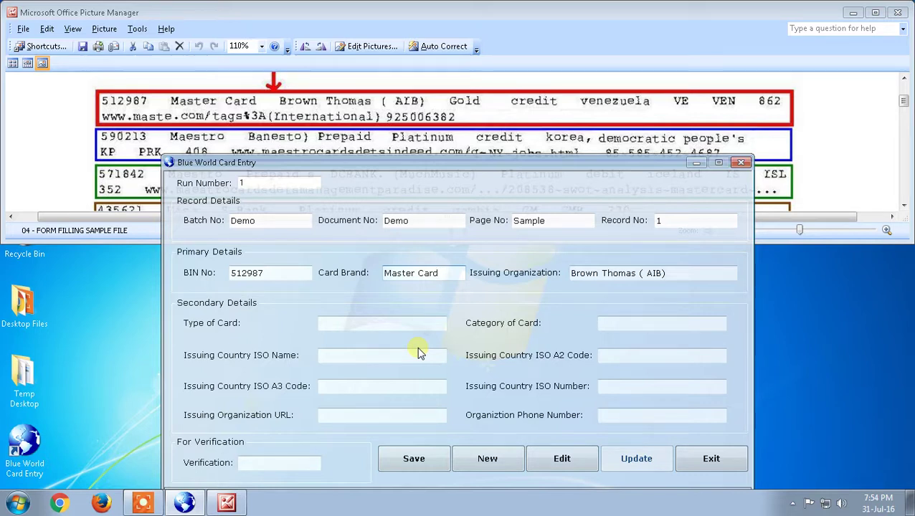
Enter card type Gold, category credit and issuing country venezuela
click(420, 325)
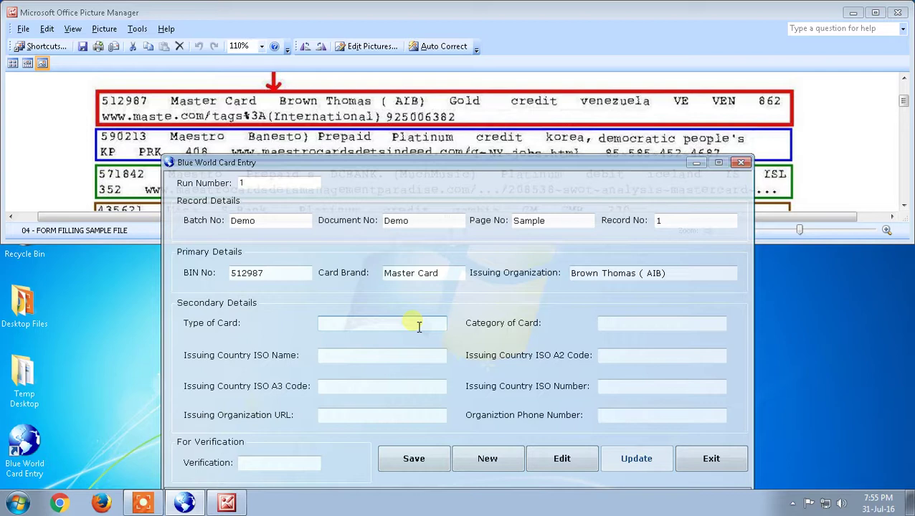
text(Gold)
key(Tab)
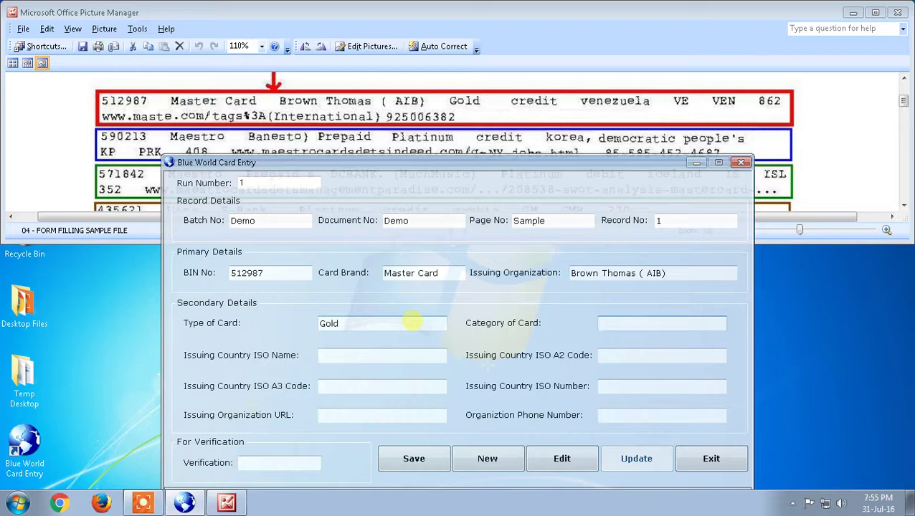
text(credit)
key(Tab)
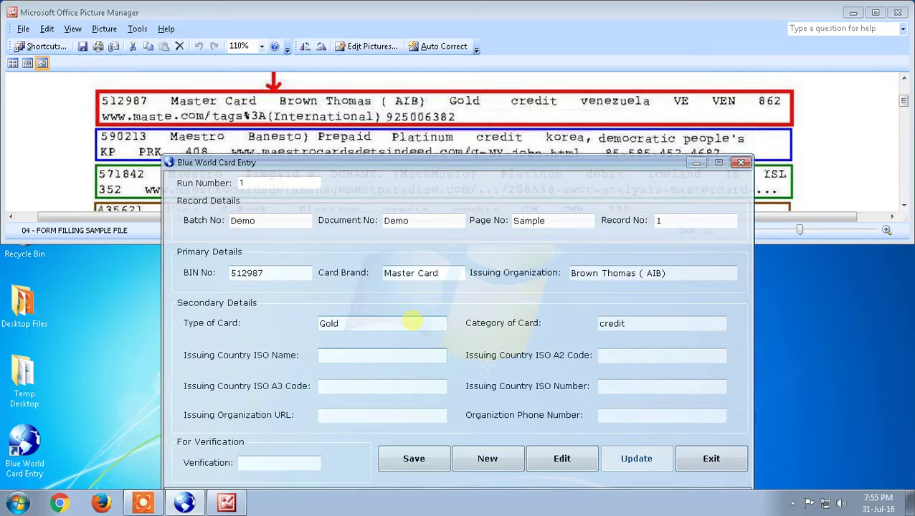
text(v)
text(nezu)
key(BackSpace)
key(BackSpace)
text(zuela)
Fill the country codes VE, VEN and 862
key(Tab)
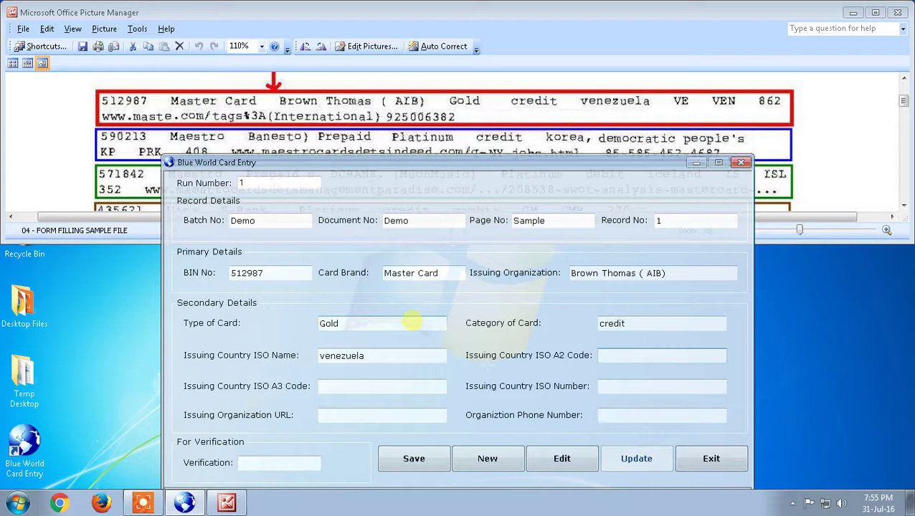
text(VE)
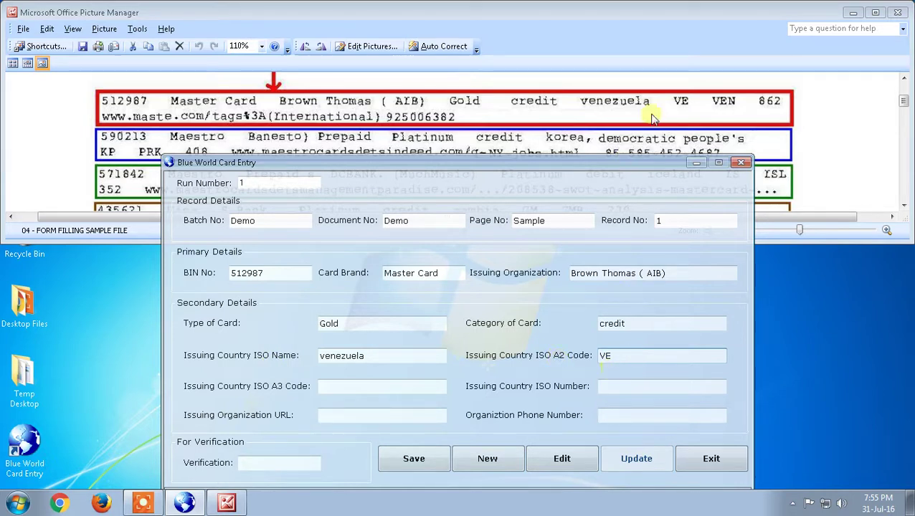
click(406, 390)
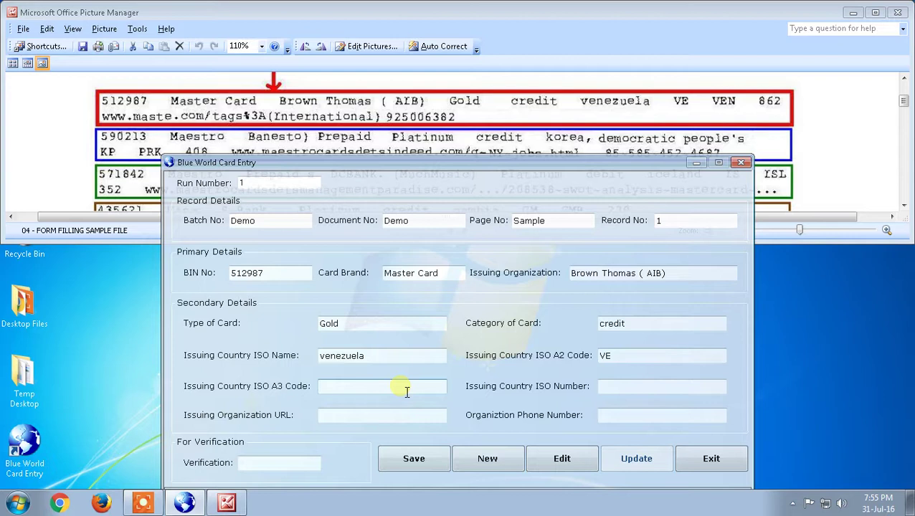
text(VEN)
key(Tab)
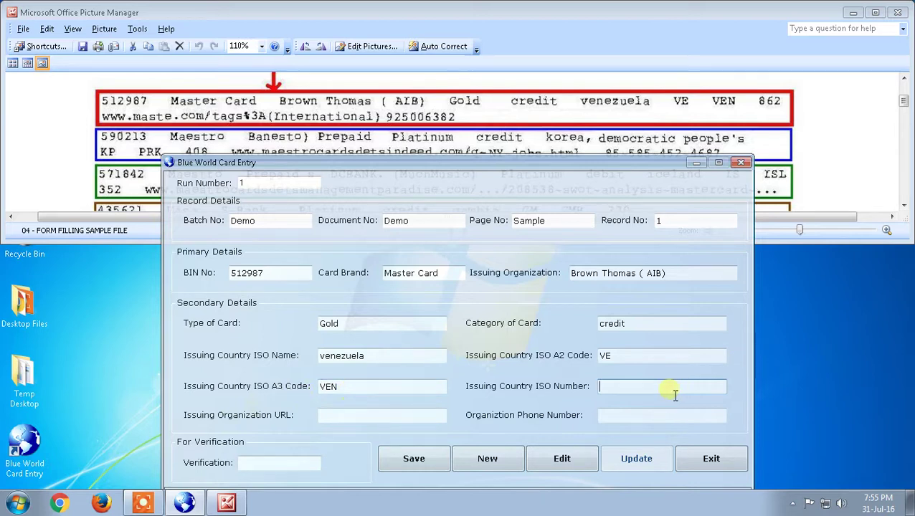
text(862)
Enter the maste.com organization URL and phone N/A
key(Tab)
text(www.)
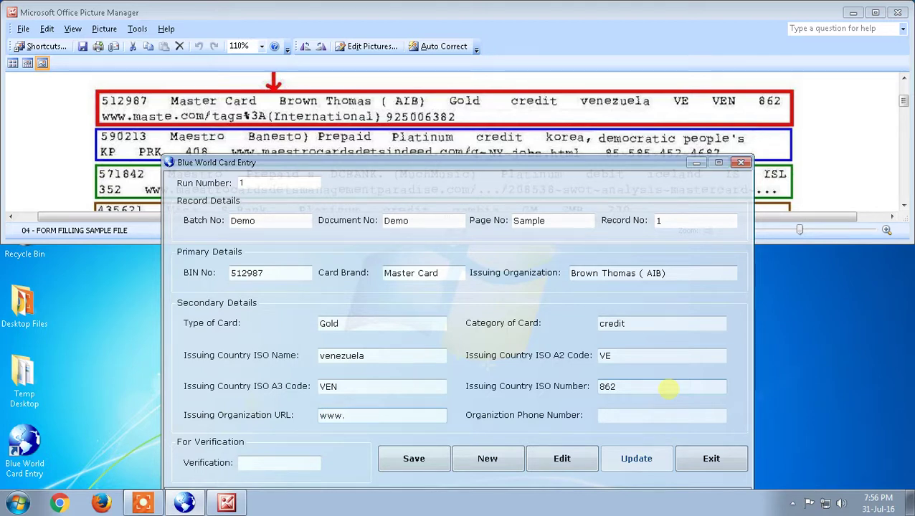
text(maste.com/tags%)
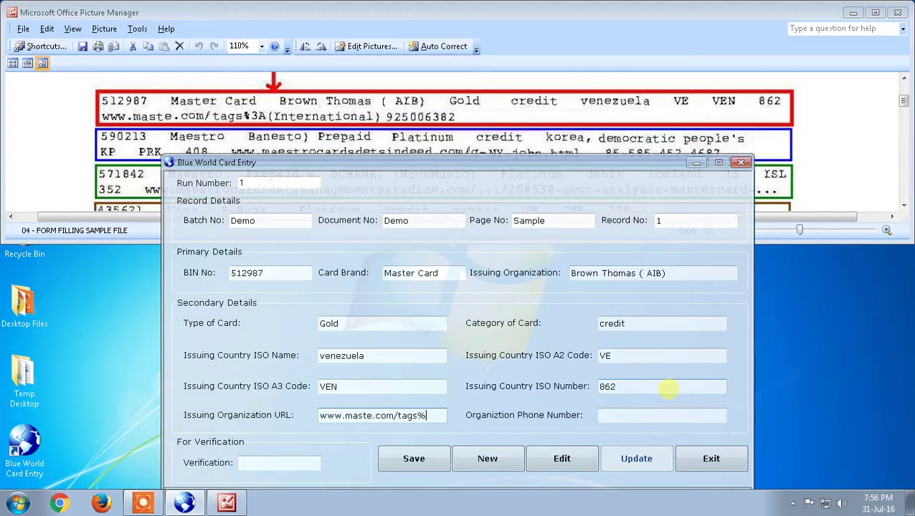
text(3A(Internation)
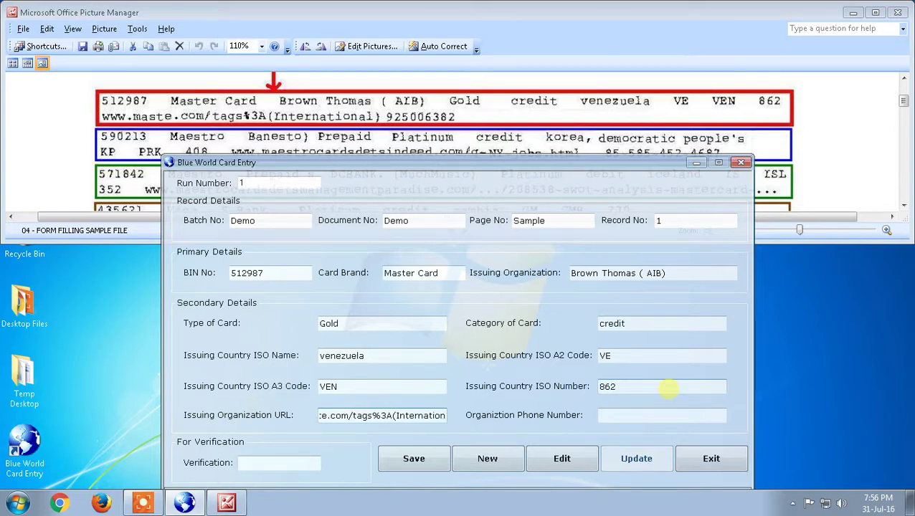
text(al))
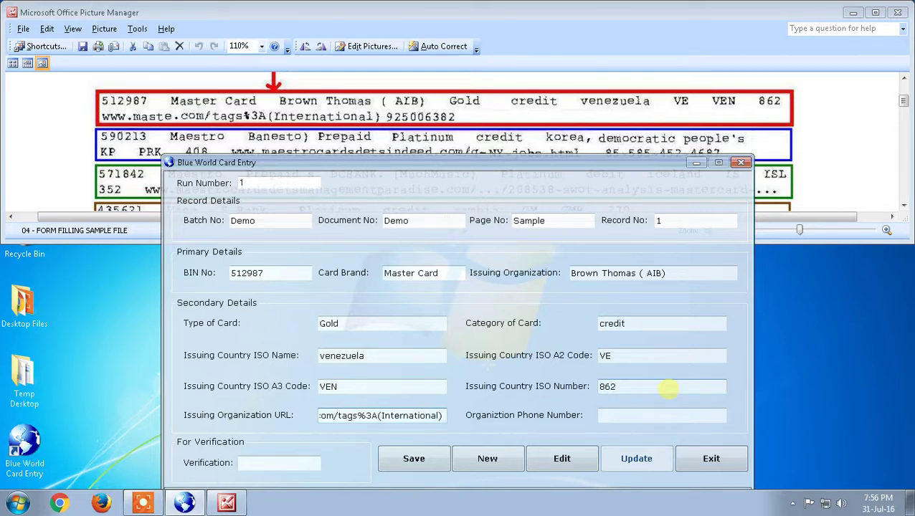
text( 925006382)
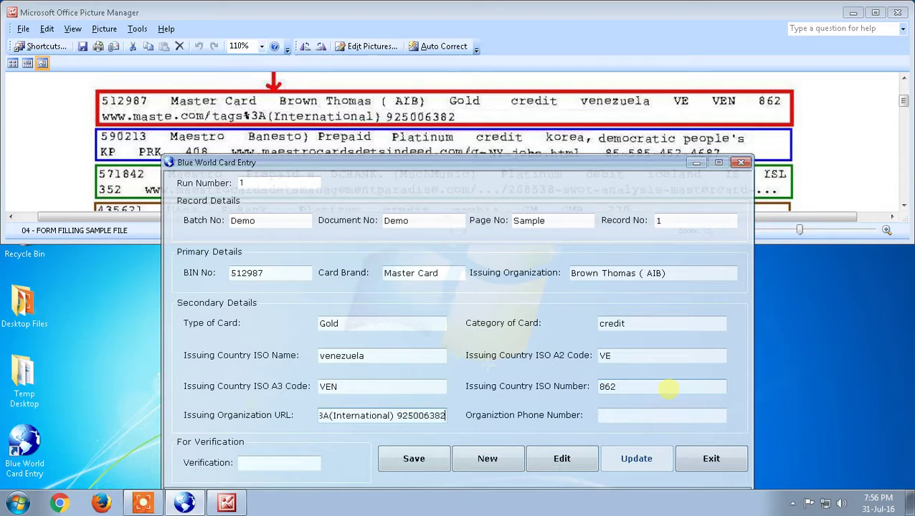
key(Tab)
text(N/a)
key(BackSpace)
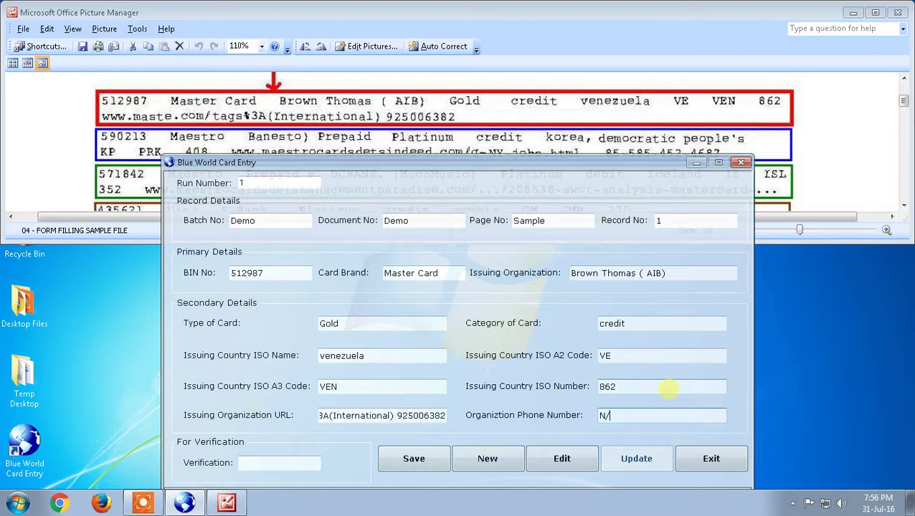
text(A)
click(423, 122)
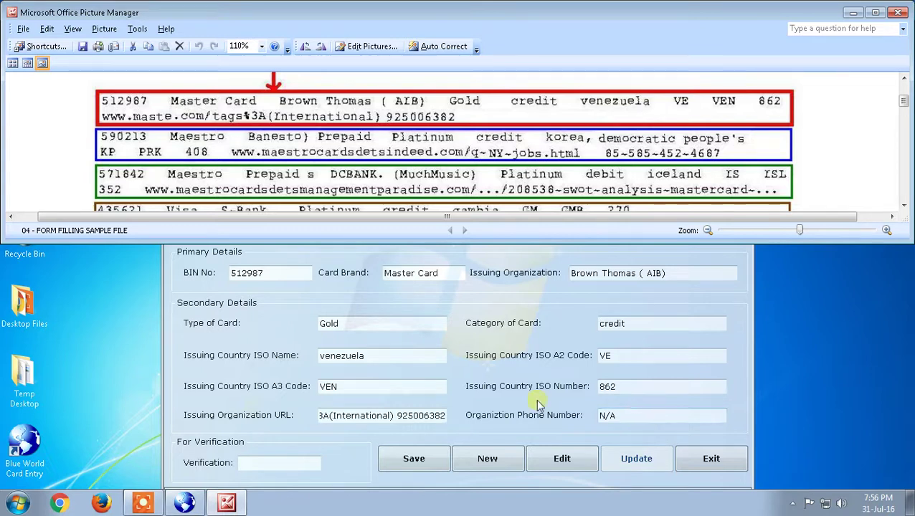
click(436, 387)
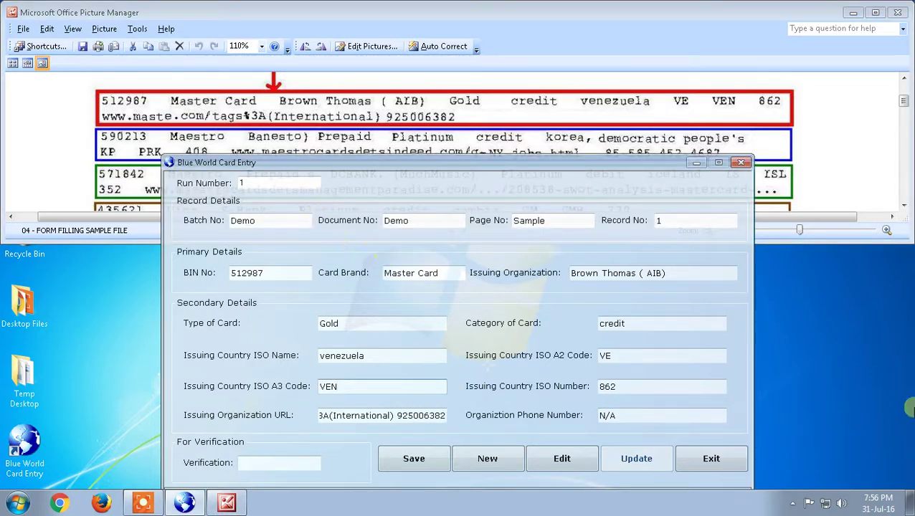
drag(264, 273, 207, 274)
drag(448, 278, 326, 287)
drag(674, 276, 545, 276)
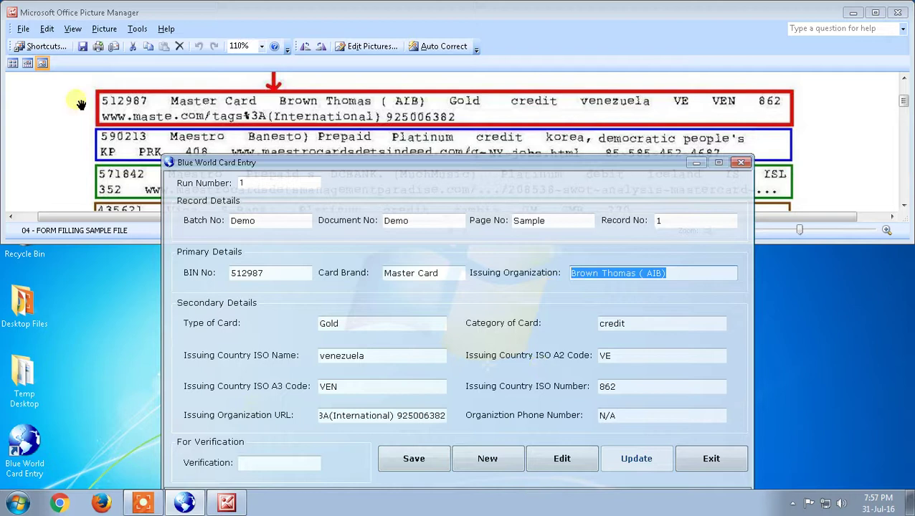
click(98, 115)
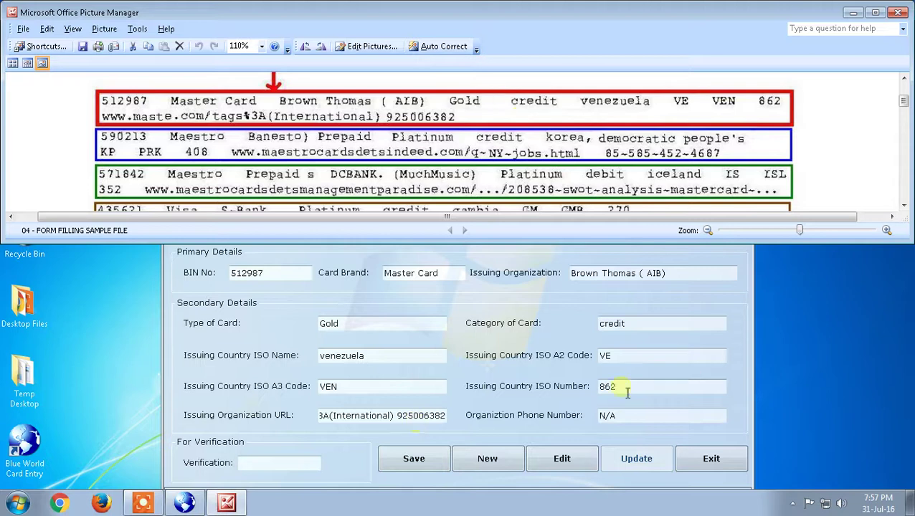
click(294, 464)
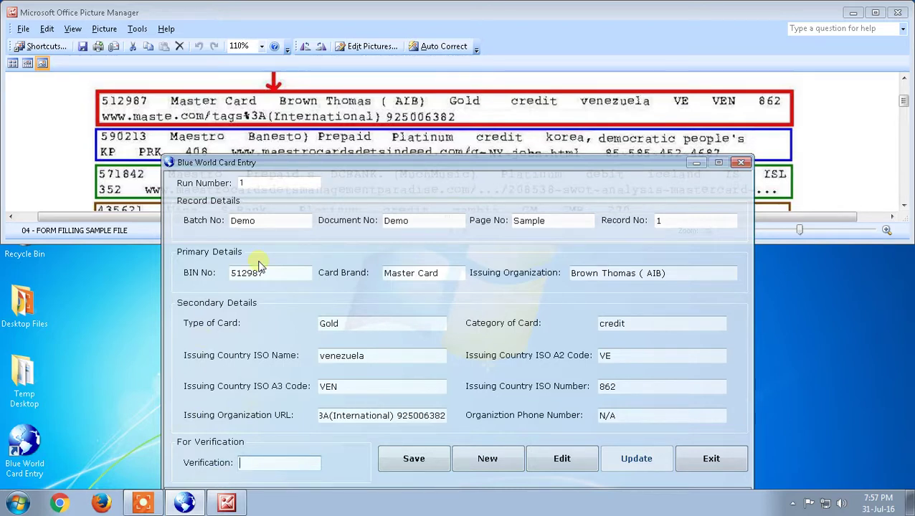
Launch Calculator with calc and compute 512 minus 987 doubled, giving -950
key(super+r)
key(BackSpace)
text(calc)
key(Return)
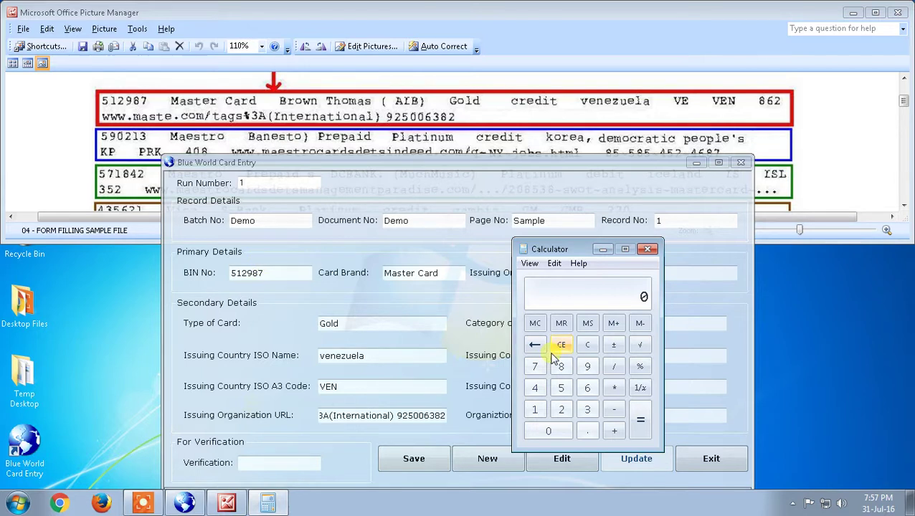
text(512)
key(minus)
text(987)
key(Return)
key(plus)
key(Return)
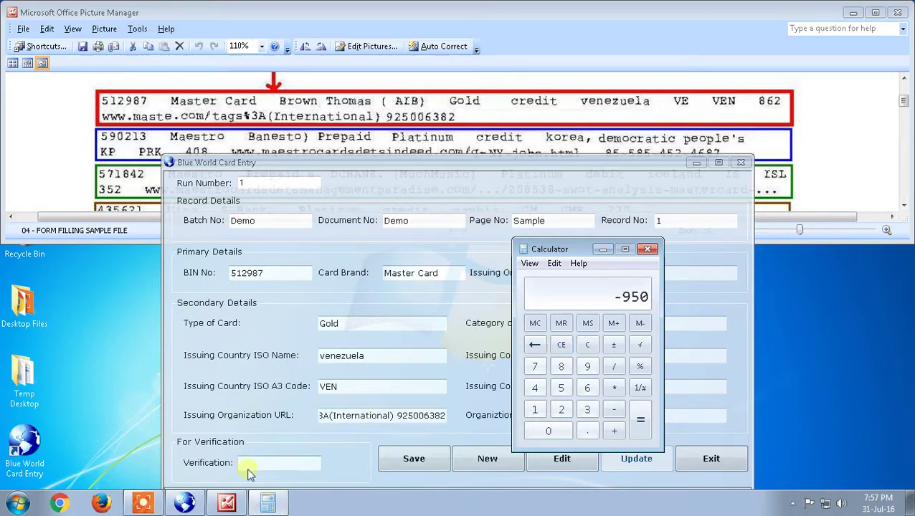
Enter verification value -950, save the first record and acknowledge the confirmation
click(287, 465)
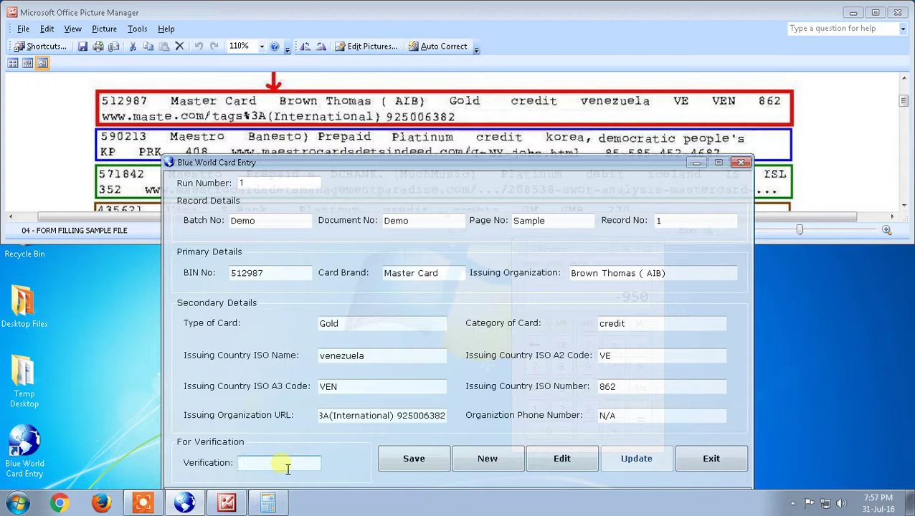
text(-90)
text(50)
key(BackSpace)
key(BackSpace)
key(BackSpace)
text(50)
click(422, 463)
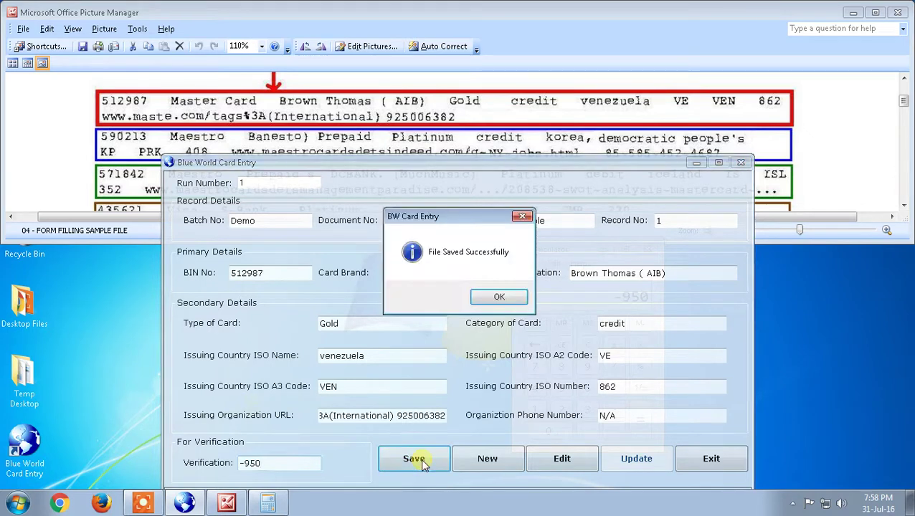
click(498, 298)
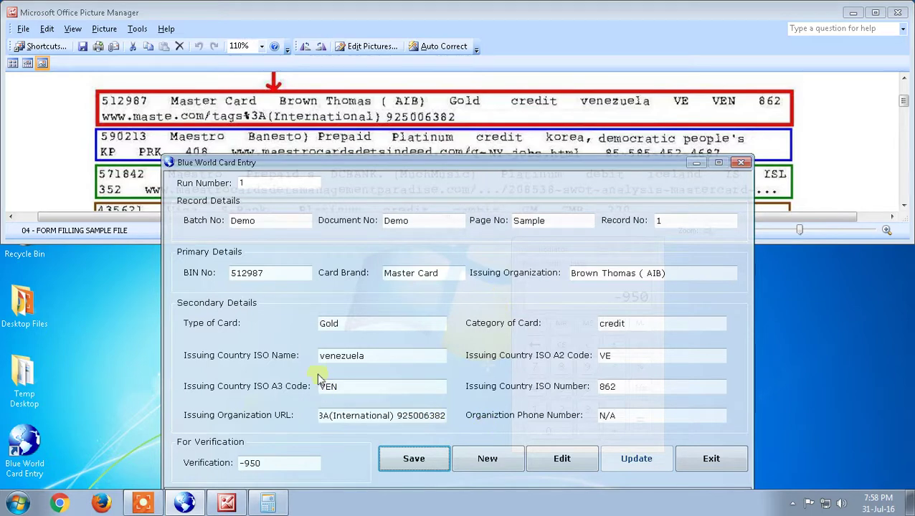
click(504, 459)
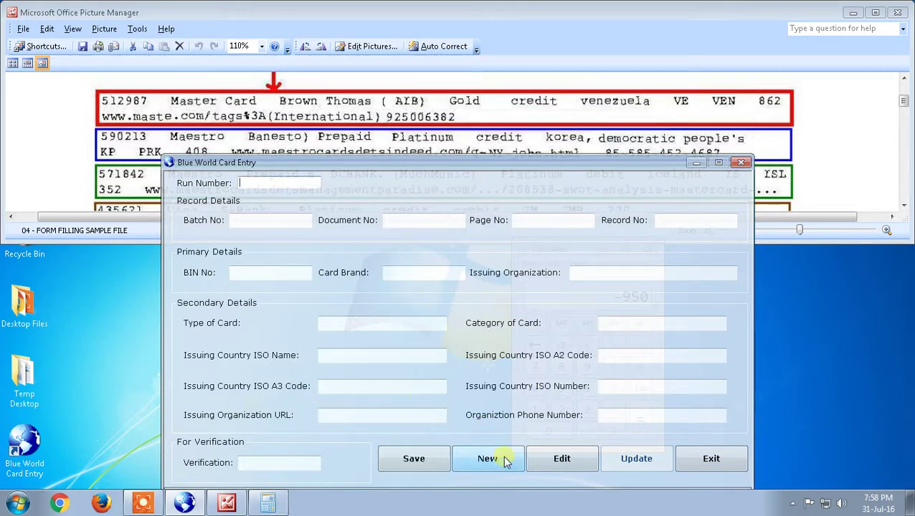
Fill Run Number 2, Batch No Demo and Document No Demo
text(2)
key(Tab)
text(Demo)
key(Tab)
text(S)
key(BackSpace)
text(Demop)
key(BackSpace)
Enter Page No Sample and Record No 2, then check the scanned card list
key(Tab)
text(Sample)
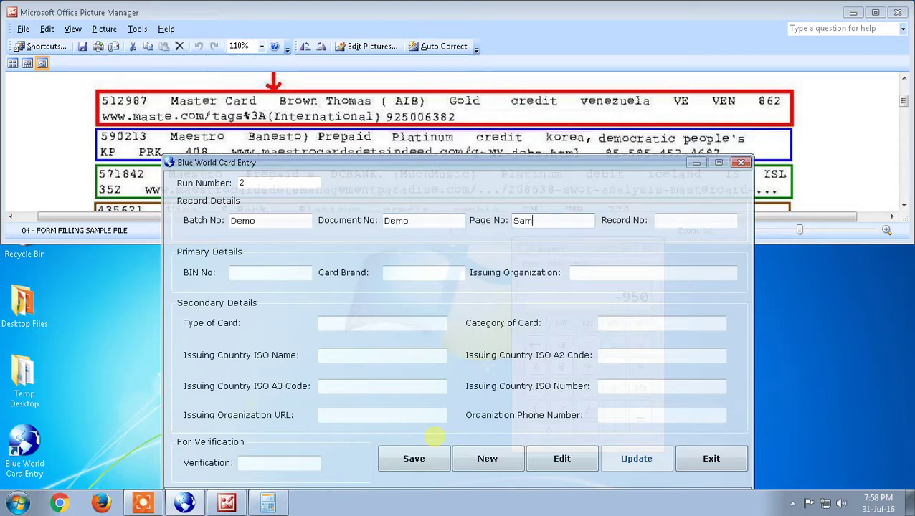
key(Tab)
text(2)
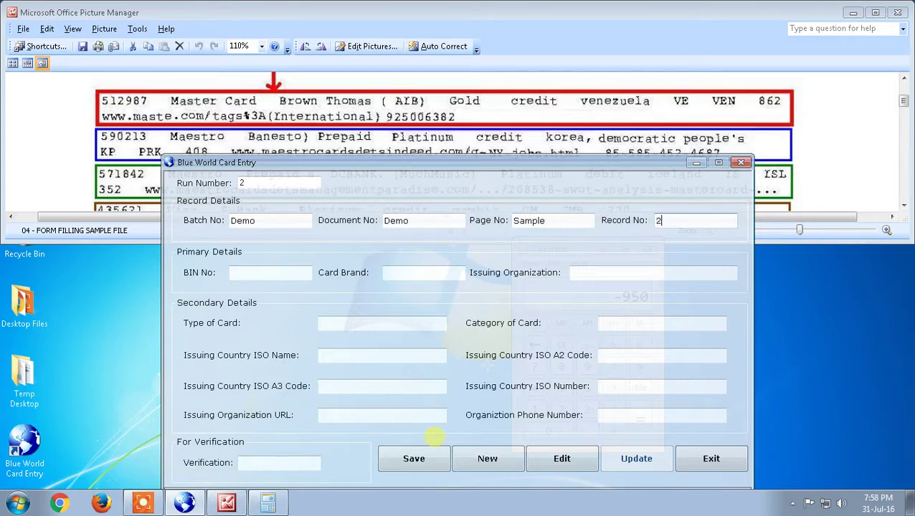
click(418, 117)
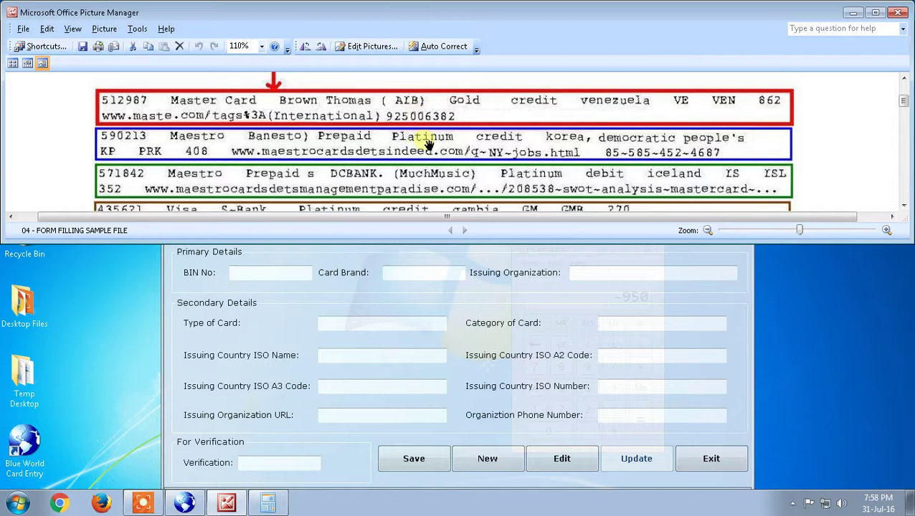
click(636, 271)
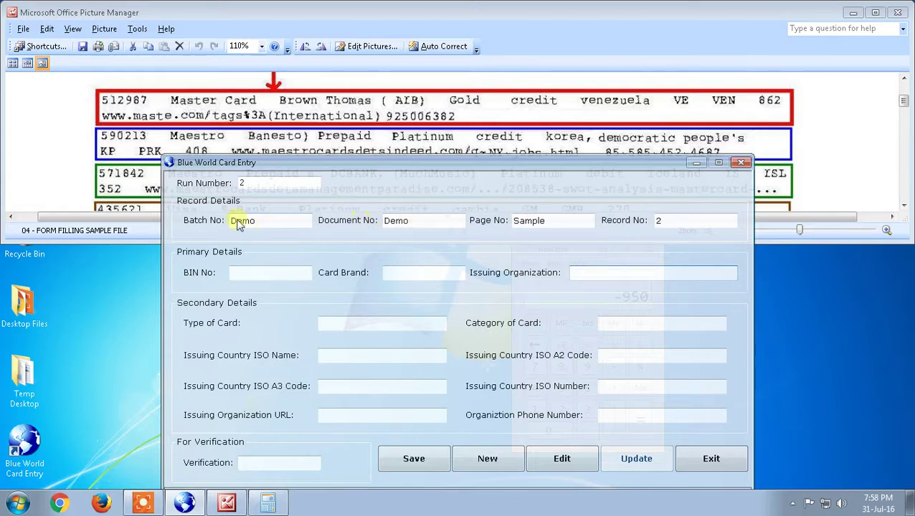
Enter BIN 590213, Card Brand Maestro and Issuing Organization 'Banesto) Prepaid'
click(252, 276)
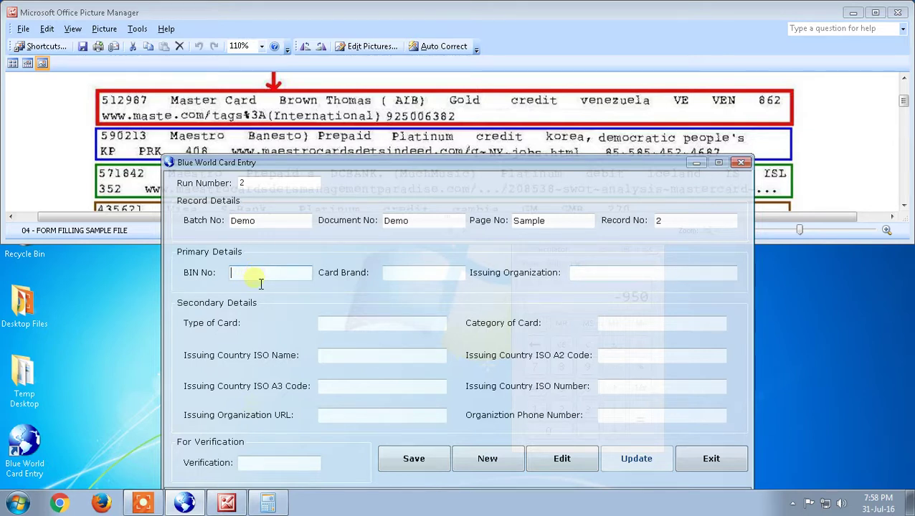
text(590213)
key(Tab)
text(Maest)
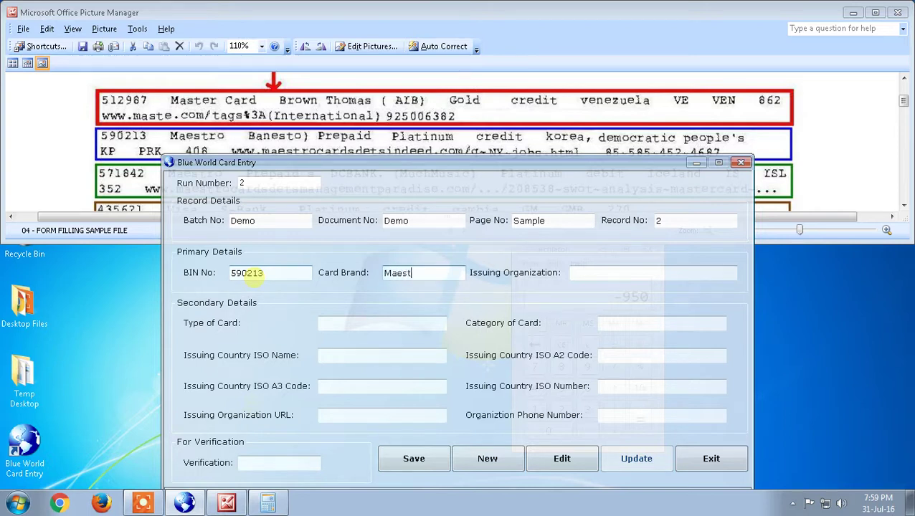
text(ro)
click(580, 272)
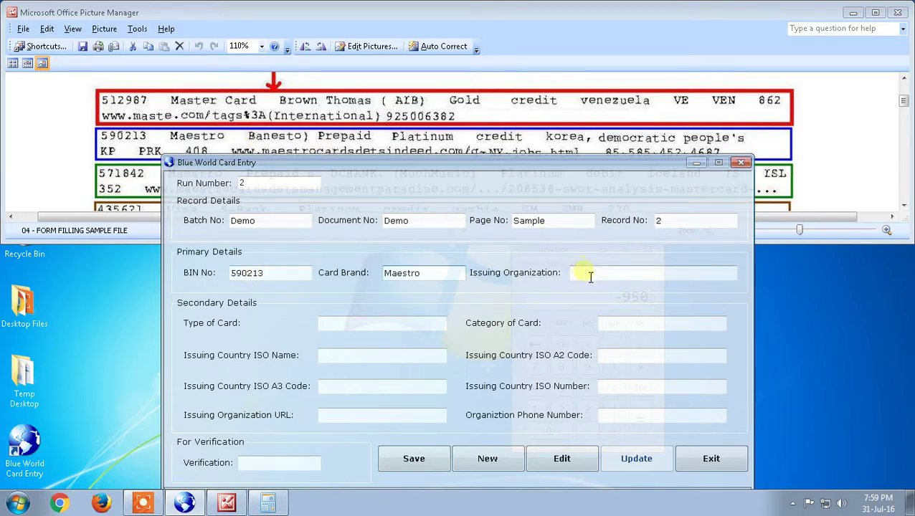
text(B)
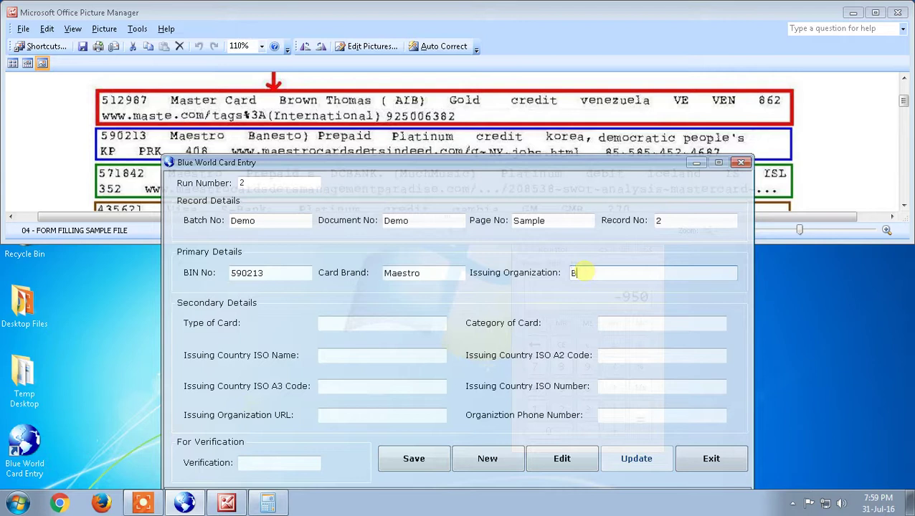
text(anesto) Prepaid)
click(234, 136)
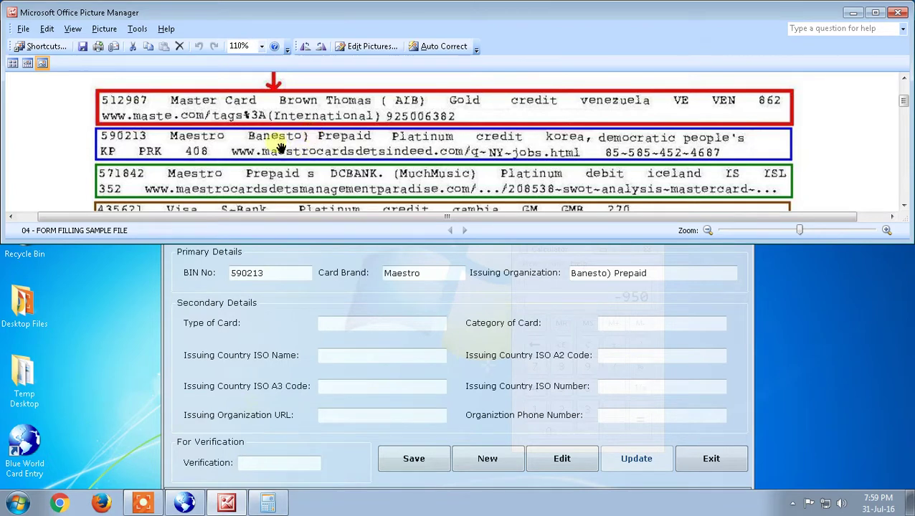
click(605, 276)
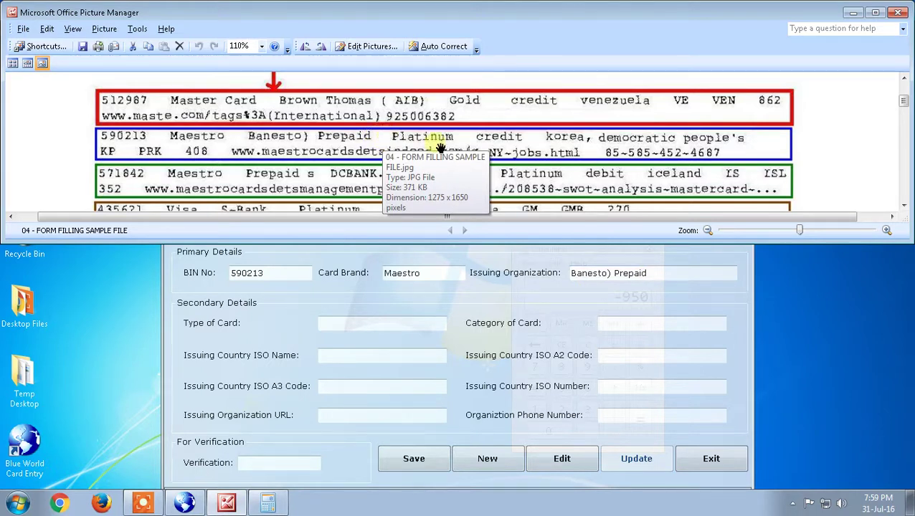
Enter card type Platinum, category credit and country korea, democratic people's
click(372, 326)
text(Platinum)
key(Tab)
text(credit)
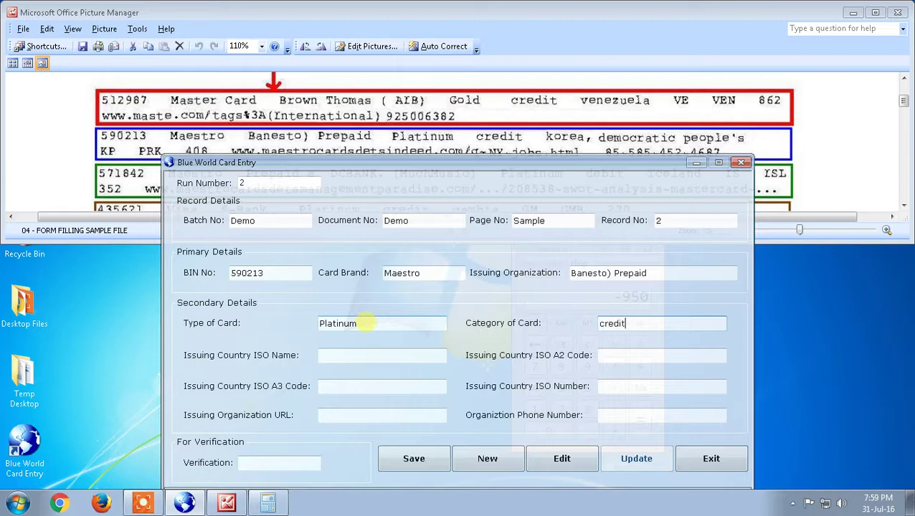
key(Tab)
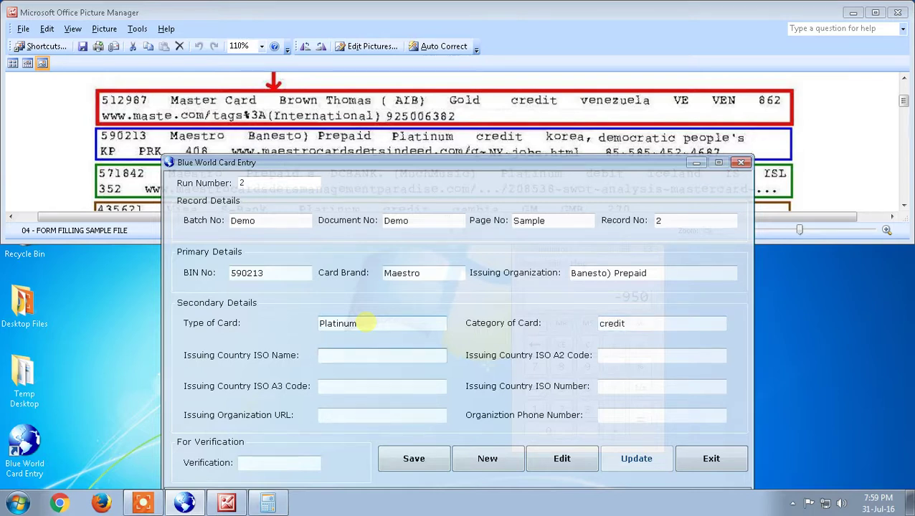
text(korea,)
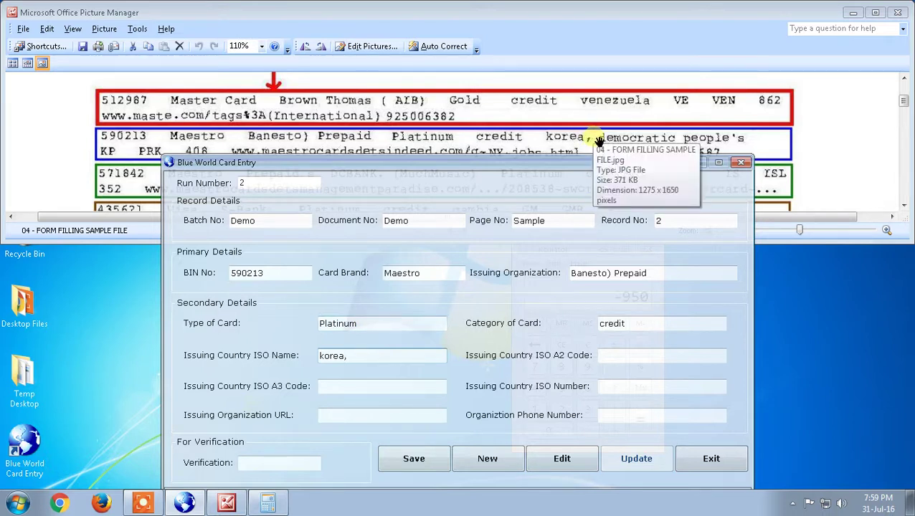
text( de)
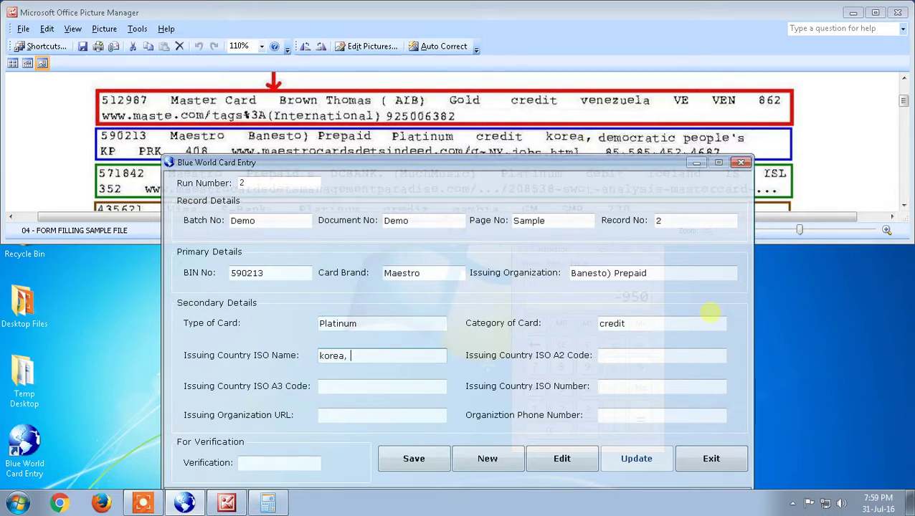
text(mocar)
key(BackSpace)
key(BackSpace)
text(ratic peo)
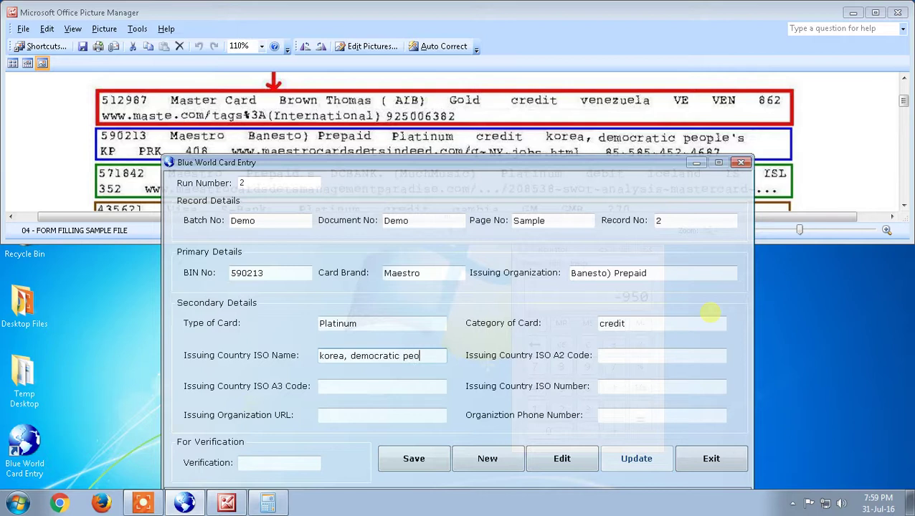
text(ple's)
Fill country codes KP, PRK, 408 and the maestrocardsdetsindeed.com organization URL
click(633, 356)
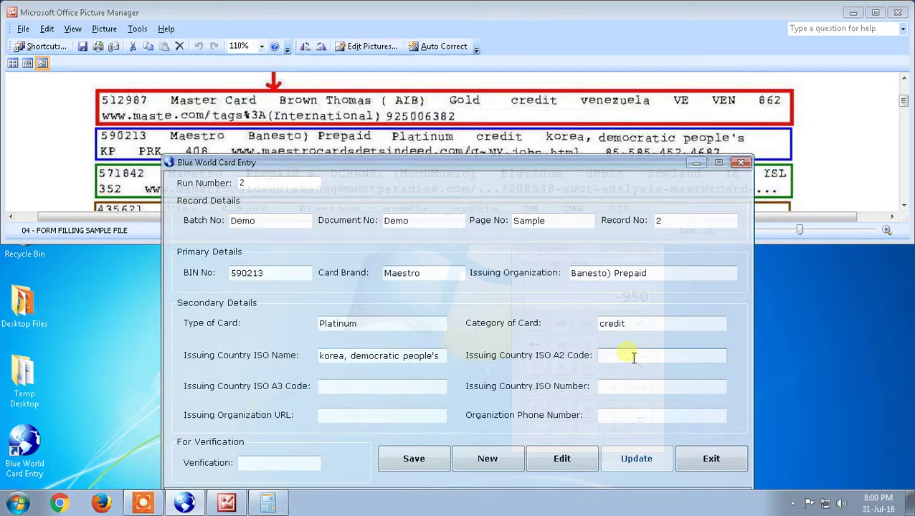
text(KP)
key(Tab)
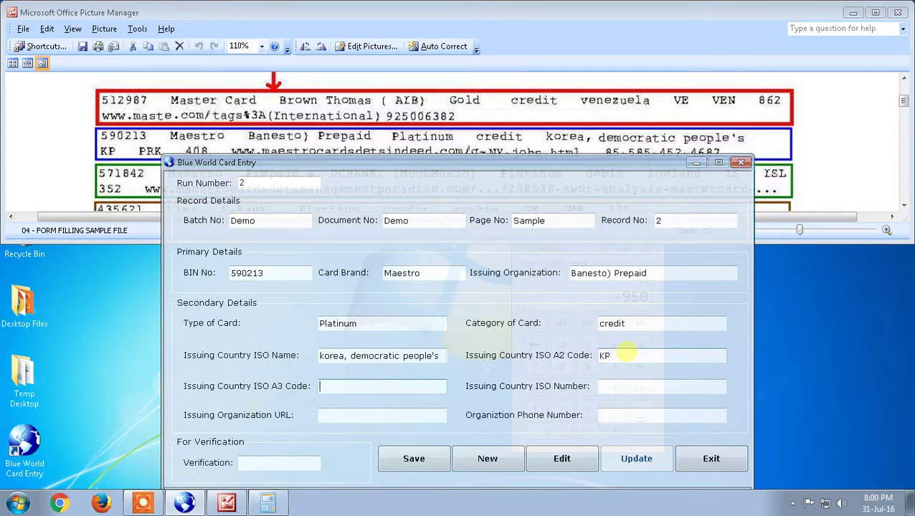
text(PRK)
key(Tab)
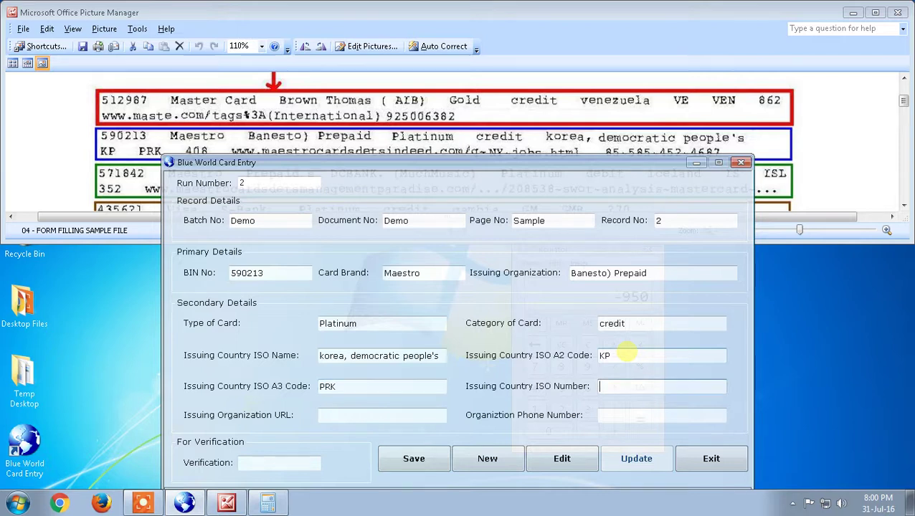
text(408)
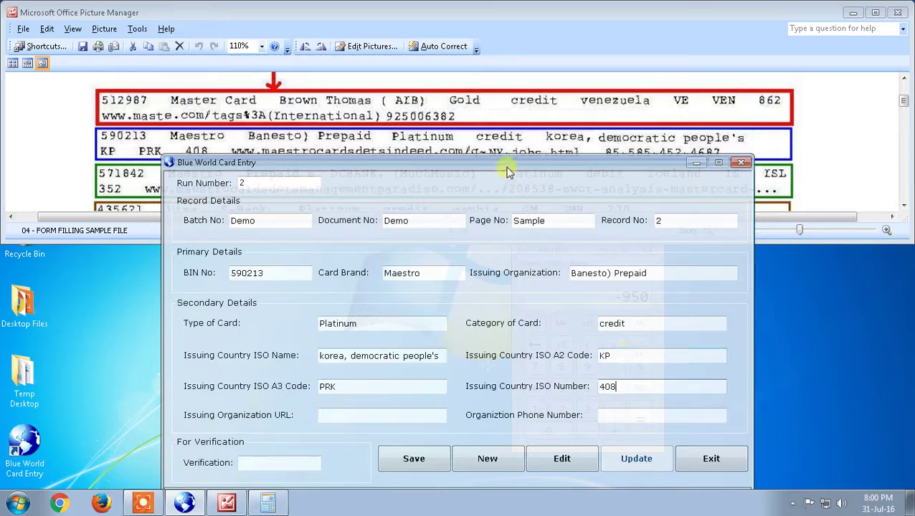
drag(505, 165, 509, 175)
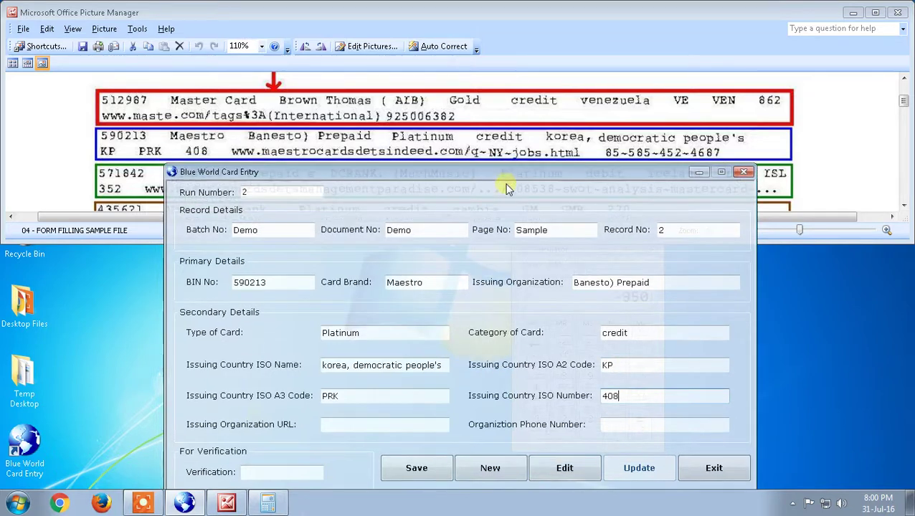
click(383, 431)
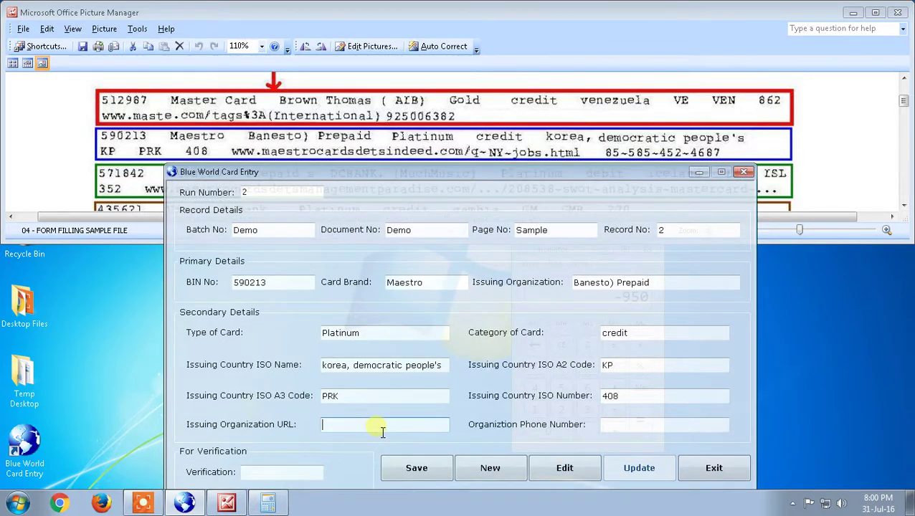
text(www)
text(.maest)
text(rocards)
text(detsind)
text(eed)
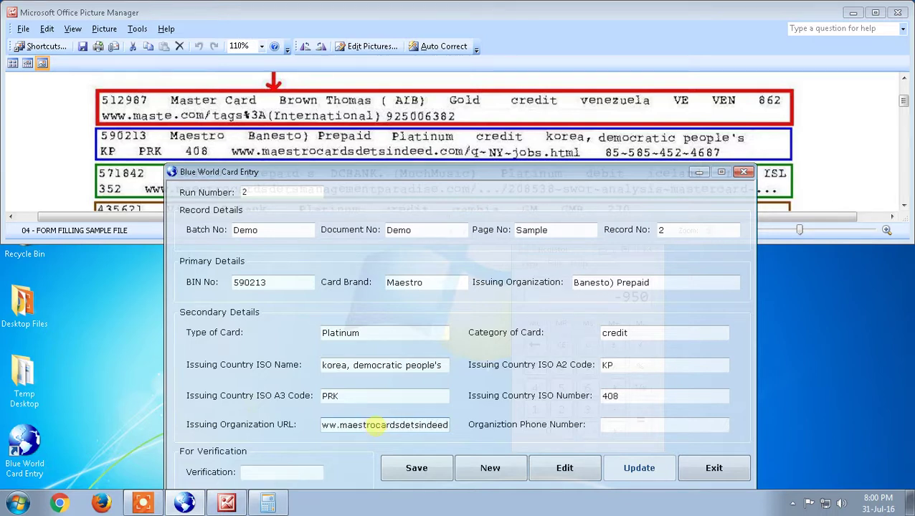
text(.com)
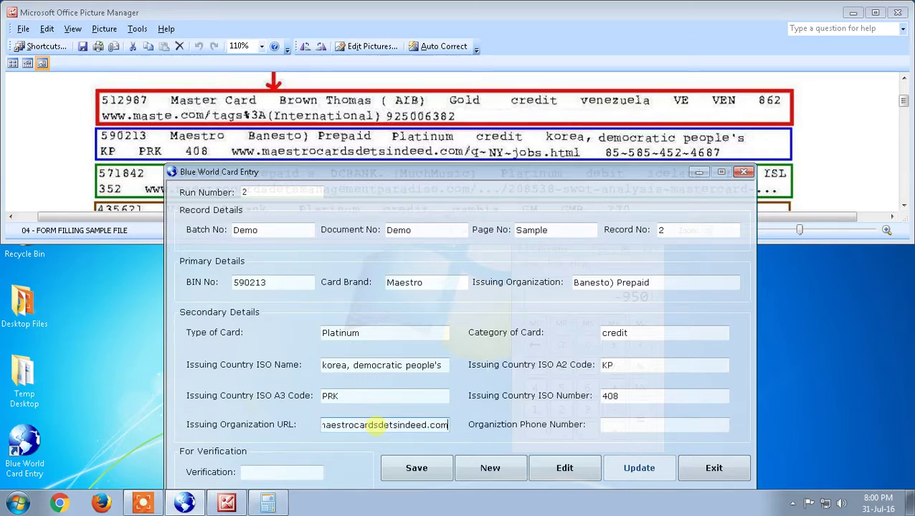
text(/q-NY-)
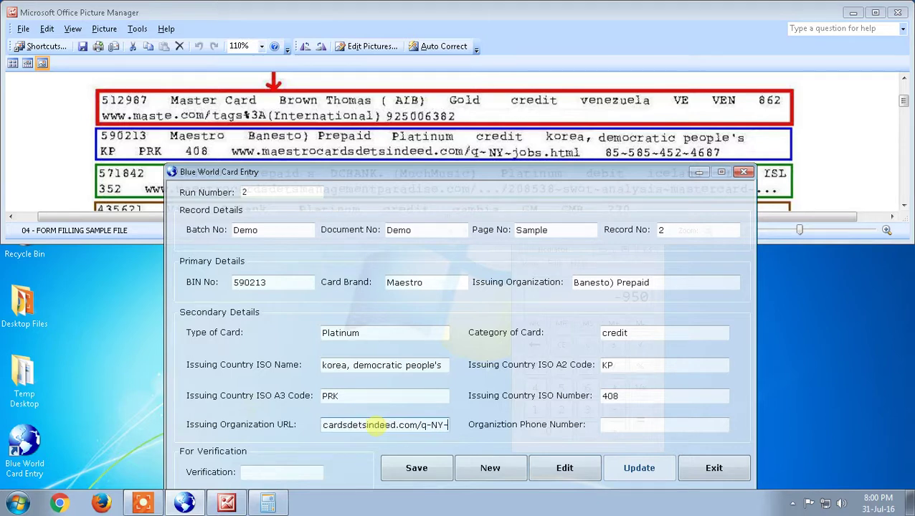
text(jobs)
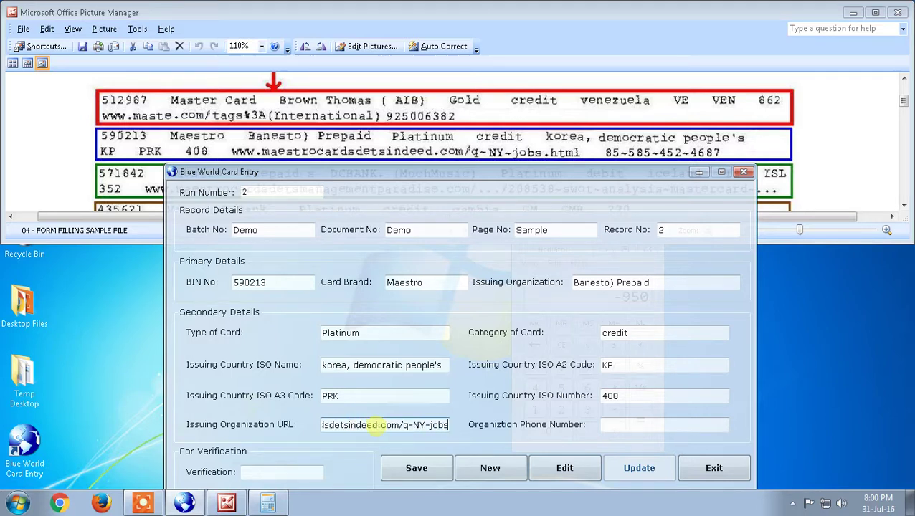
text(.ht)
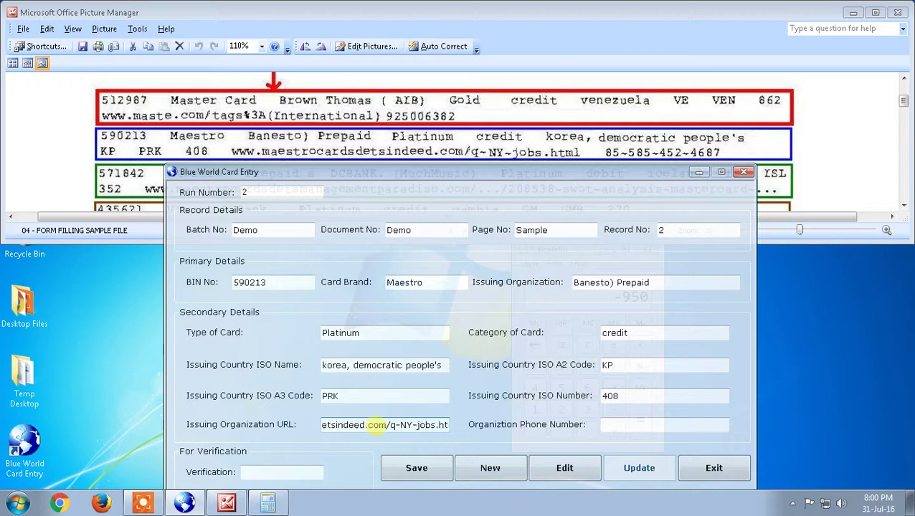
text(ml)
key(Tab)
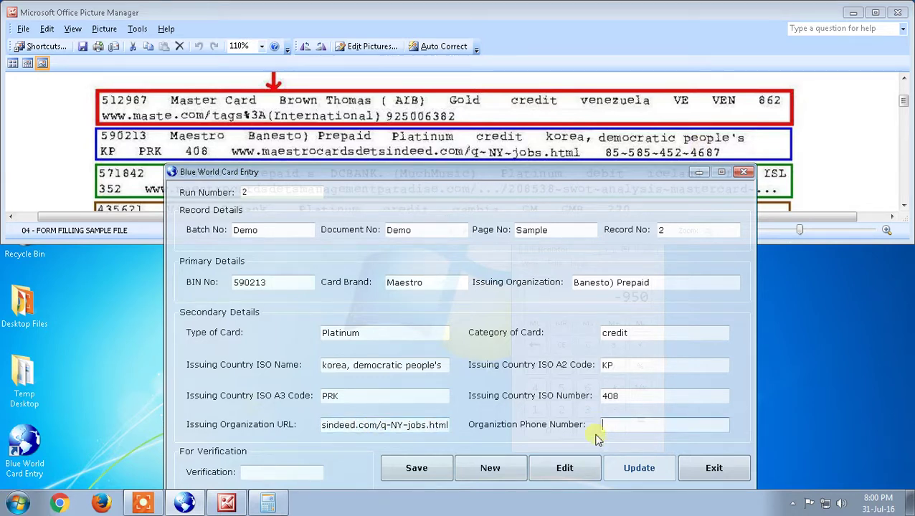
Enter the cardholder's phone number and work out the verification value in Calculator
click(268, 504)
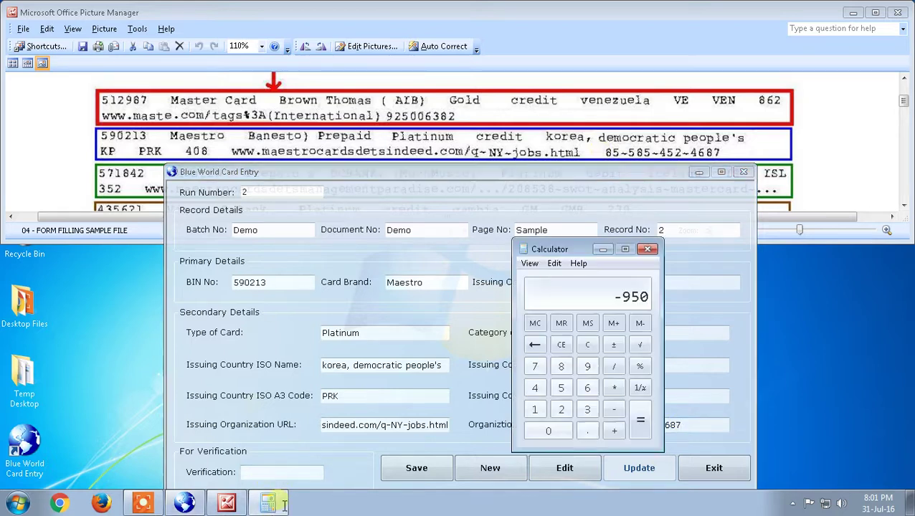
click(588, 346)
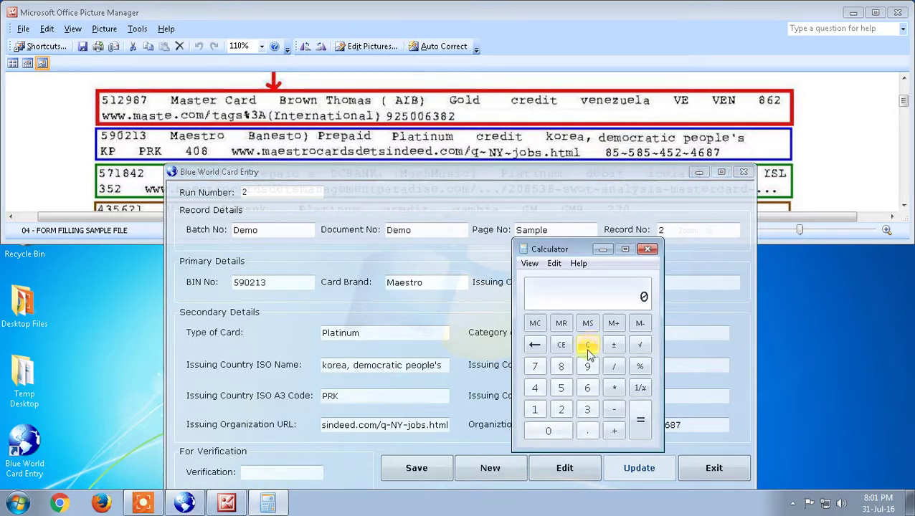
text(590)
key(minus)
text(23)
key(BackSpace)
text(13)
key(Return)
key(plus)
text(377)
key(Return)
Fill in the computed verification value and try saving the Maestro record
click(286, 473)
text(754)
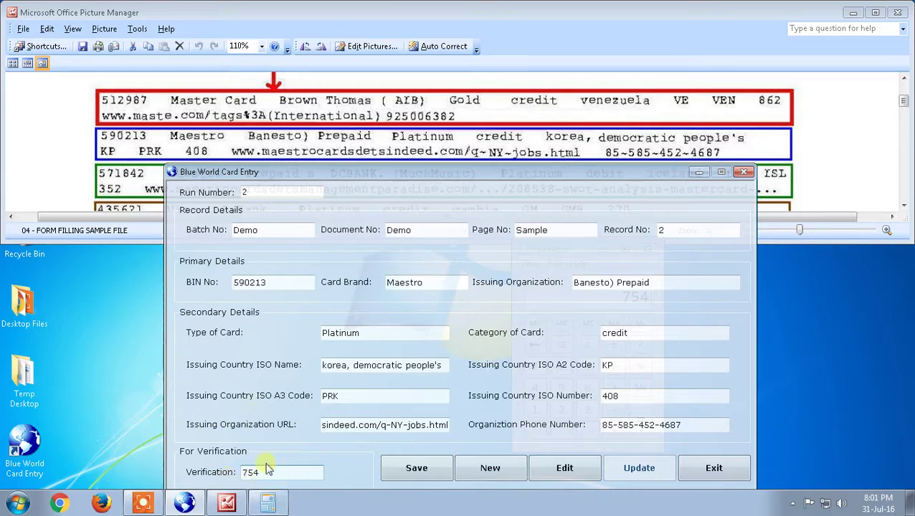
click(425, 475)
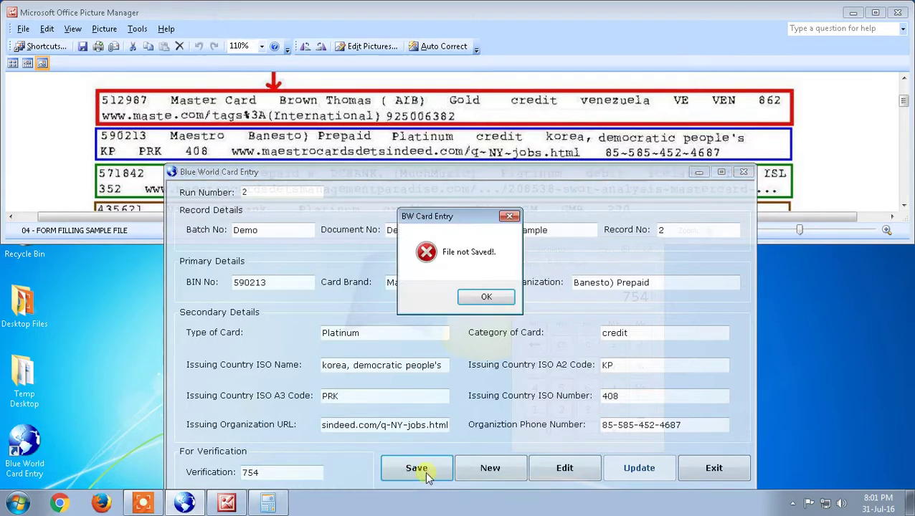
Dismiss the File not Saved! error and remove the apostrophe from 'people's' in the country name
click(490, 298)
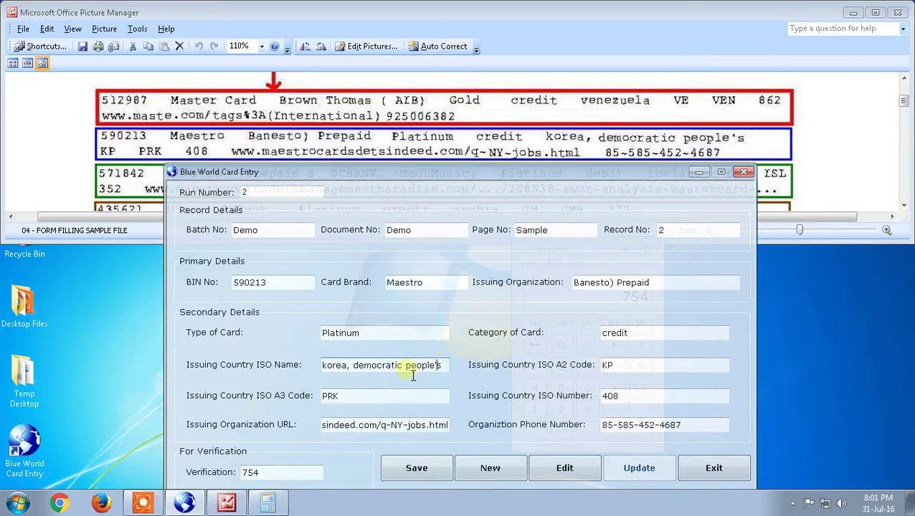
drag(422, 367, 452, 376)
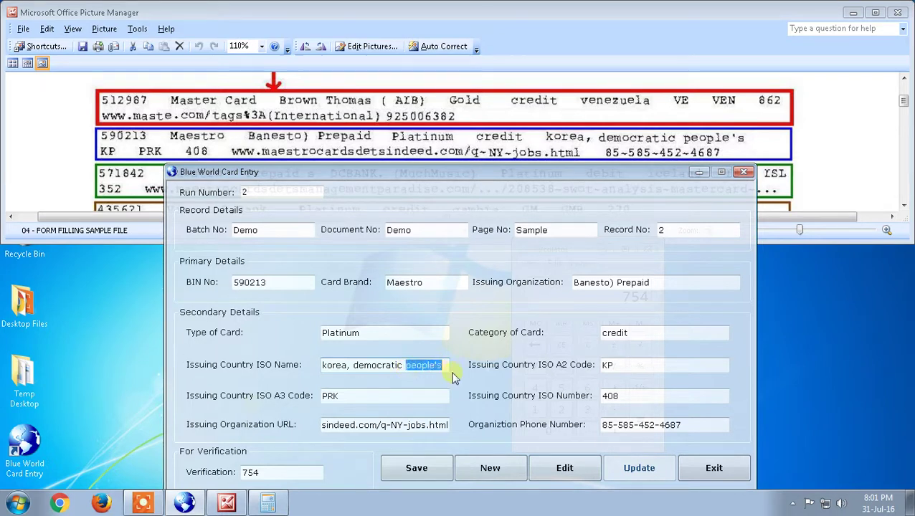
click(439, 367)
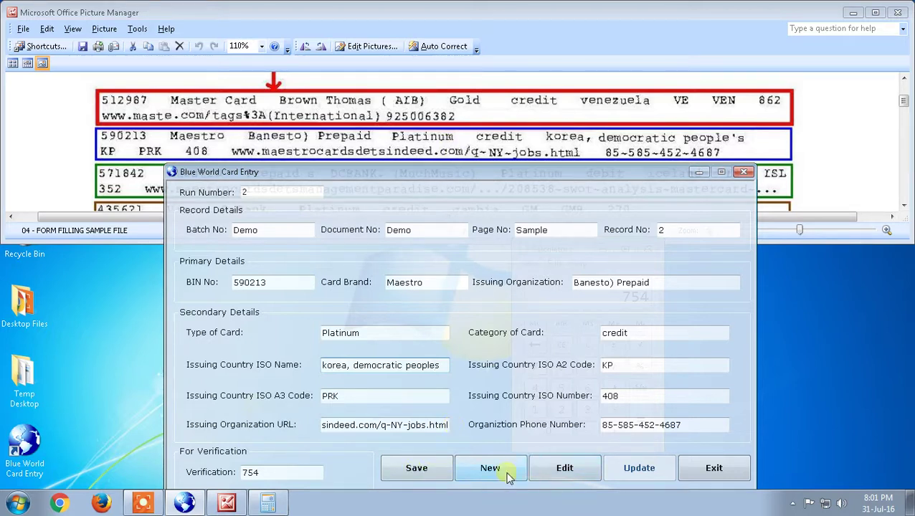
Save the corrected Maestro record and clear the form for a new entry
click(420, 472)
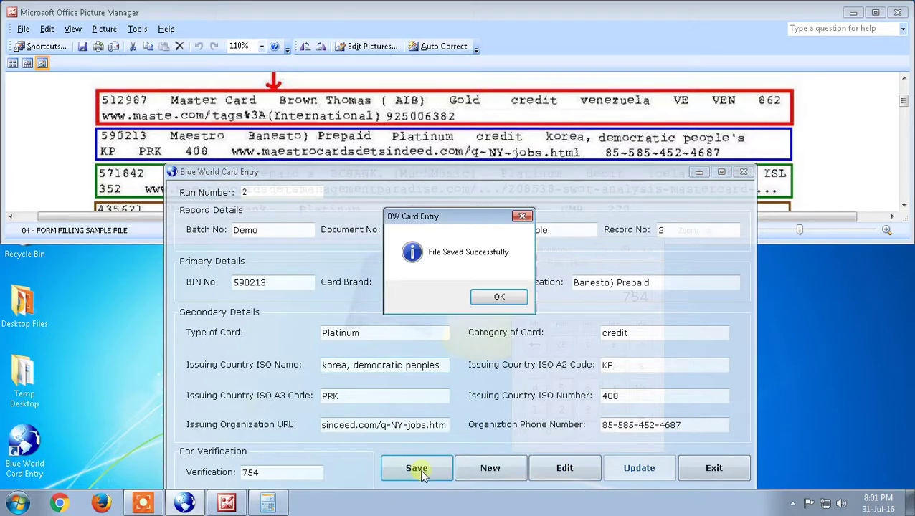
click(500, 300)
click(492, 466)
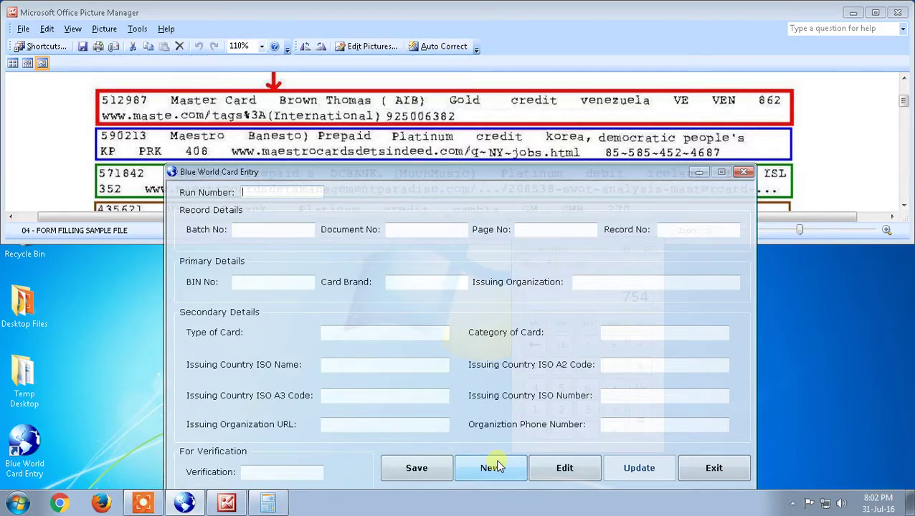
Load Run Number 1's Master Card record and update it, acknowledging File Updated Successfully
text(1)
click(564, 482)
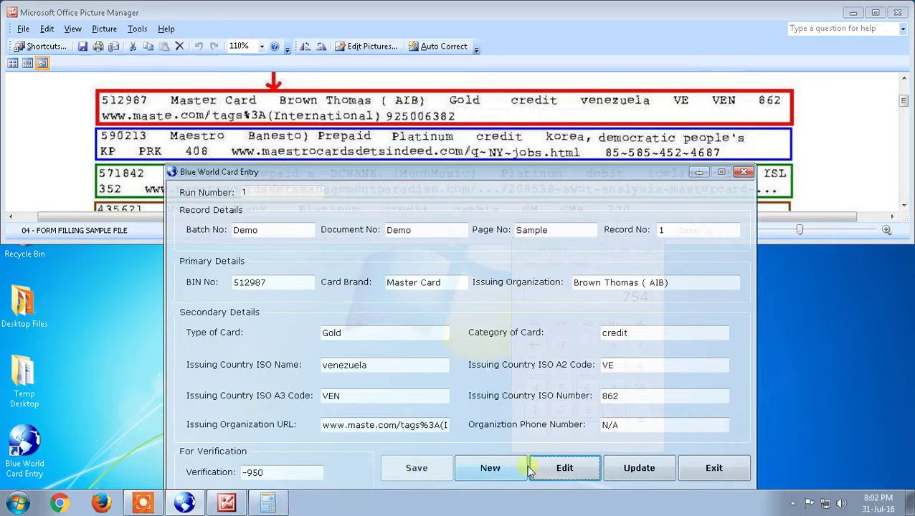
click(649, 469)
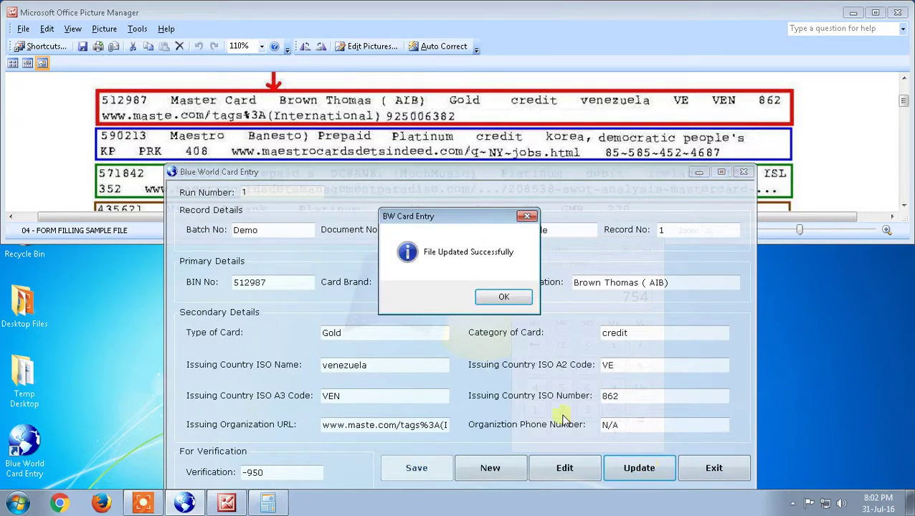
click(504, 295)
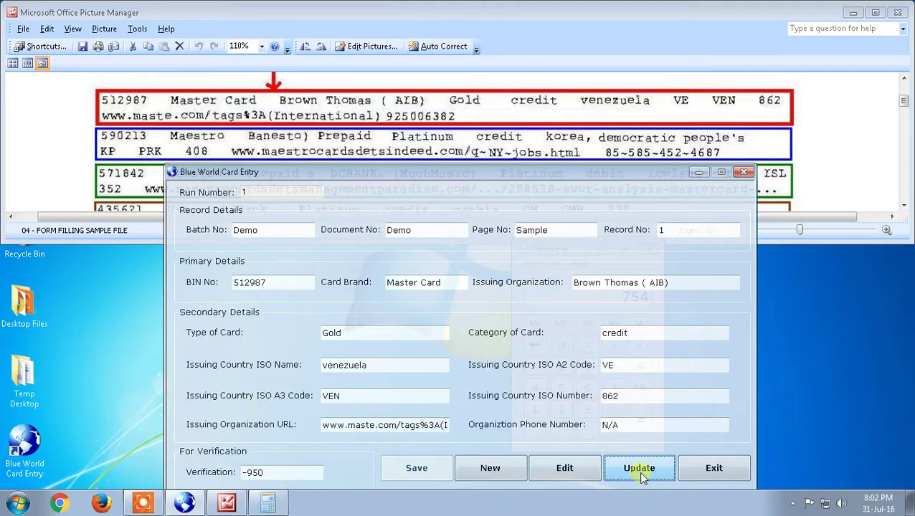
Close the card entry form and calculator, then zoom the sample image to 180%
click(728, 468)
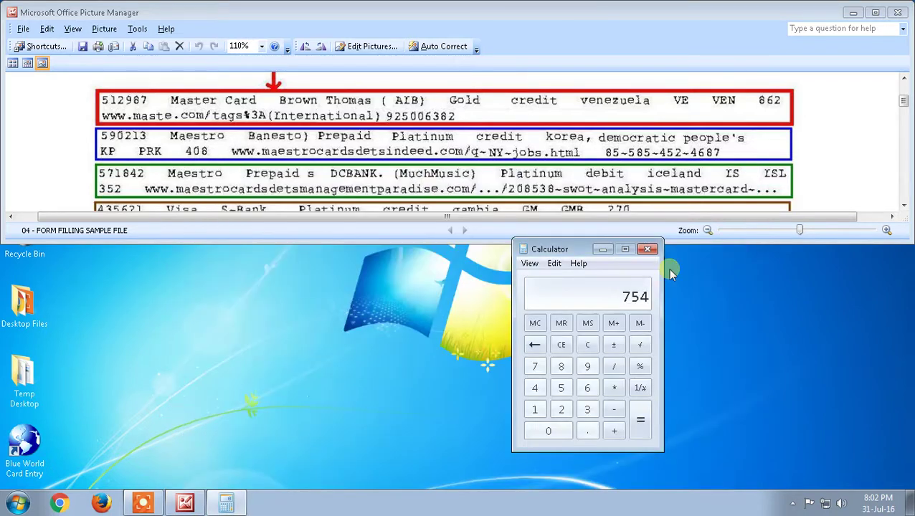
click(649, 250)
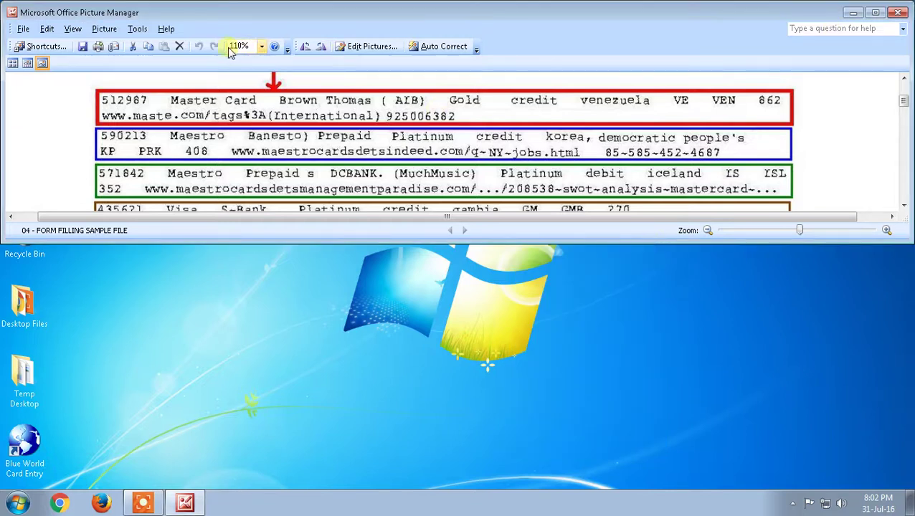
click(253, 51)
text(180)
key(Return)
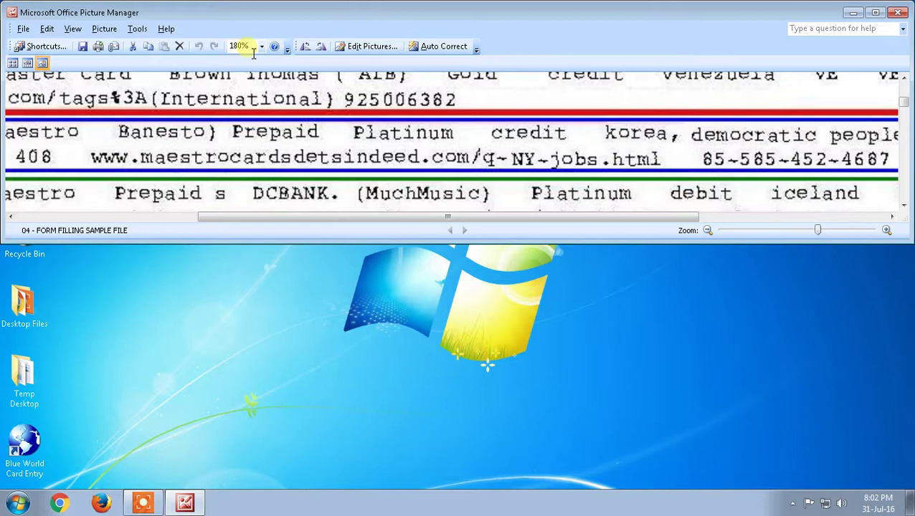
Scroll through the zoomed form filling sample, with the Picture Manager window maximized
scroll(578, 158, down, 1)
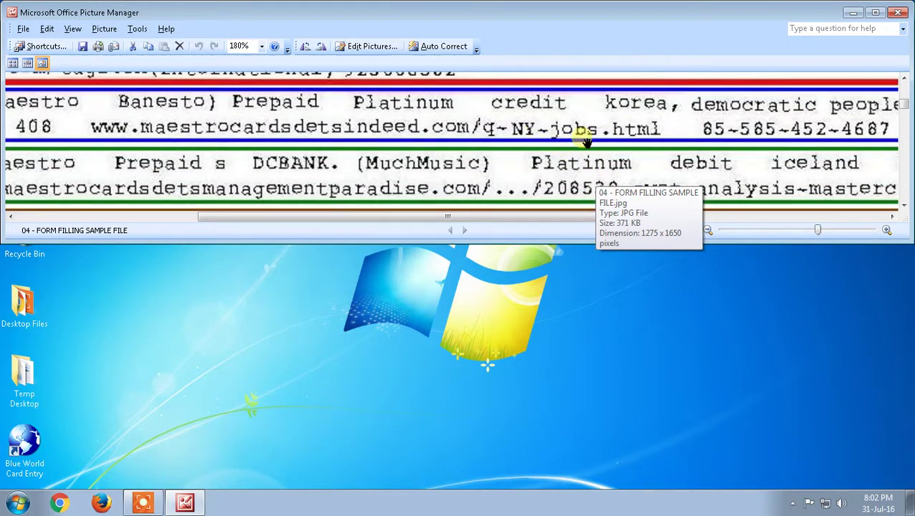
scroll(586, 142, down, 1)
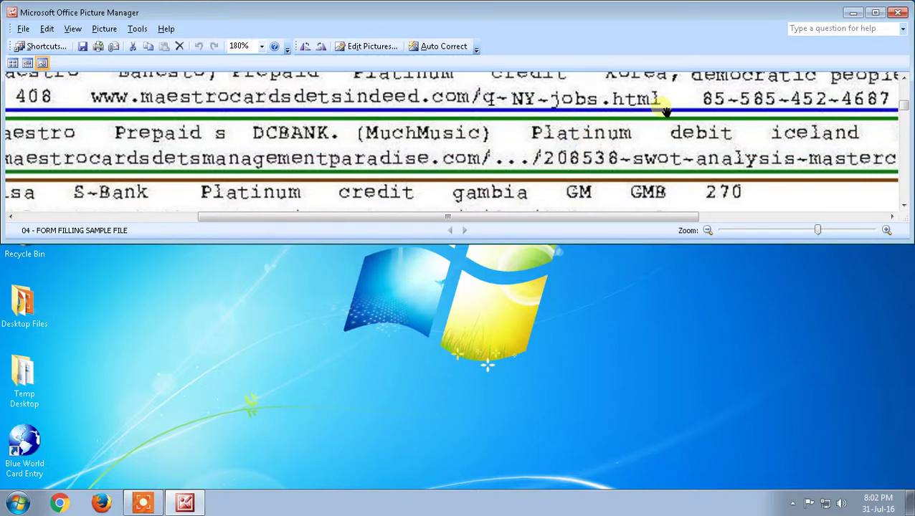
scroll(666, 111, down, 2)
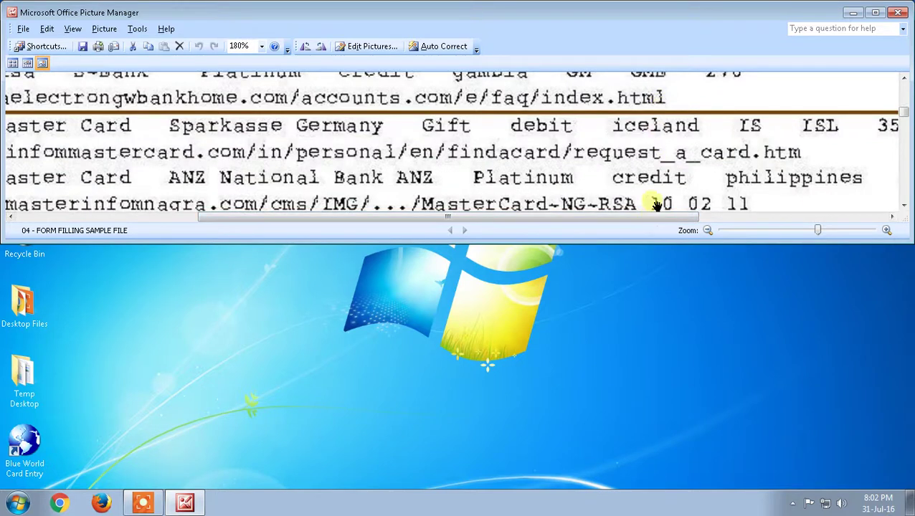
scroll(651, 201, down, 1)
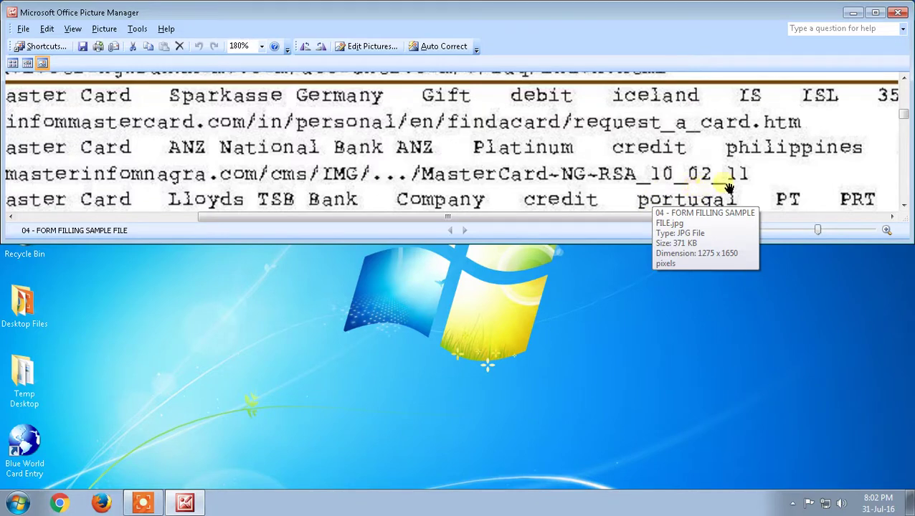
scroll(647, 117, up, 1)
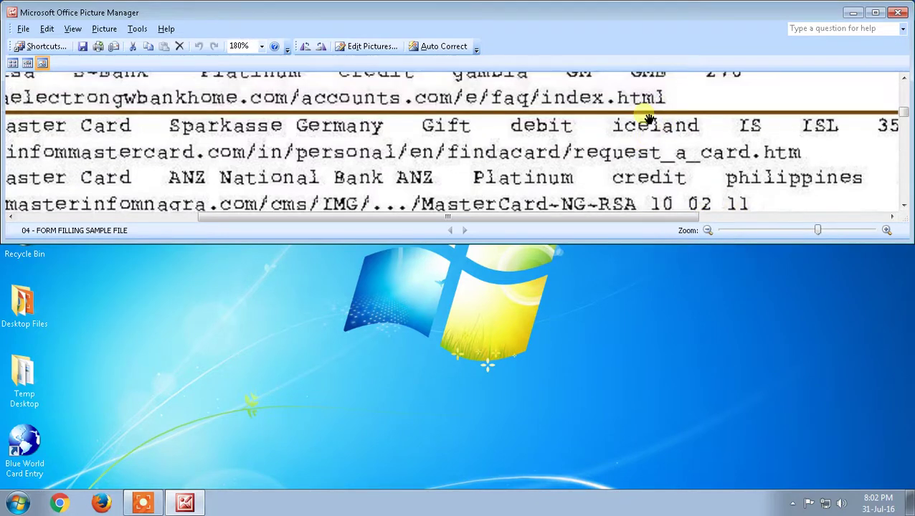
click(876, 14)
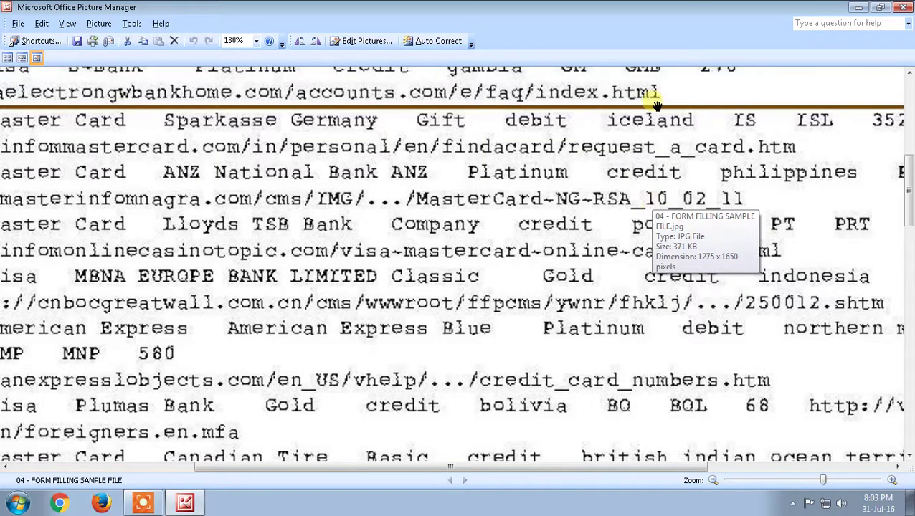
scroll(654, 231, down, 5)
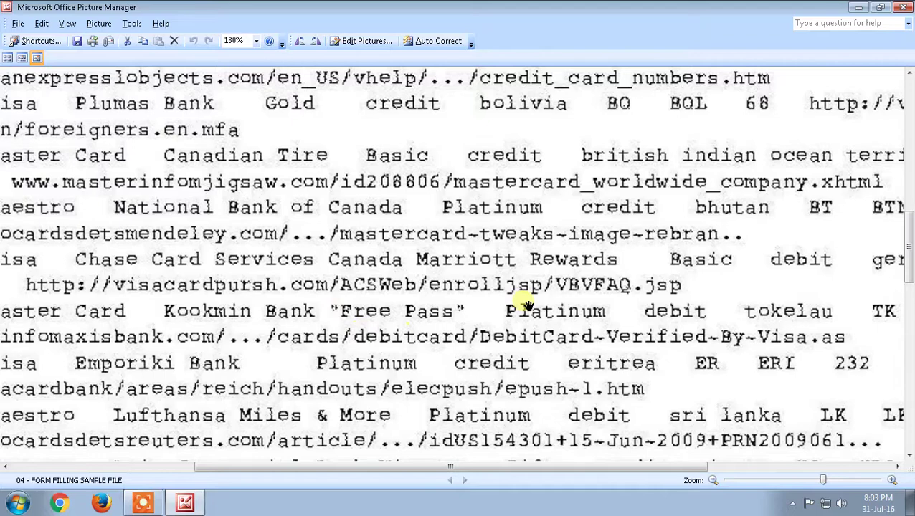
scroll(527, 305, down, 5)
scroll(527, 305, down, 3)
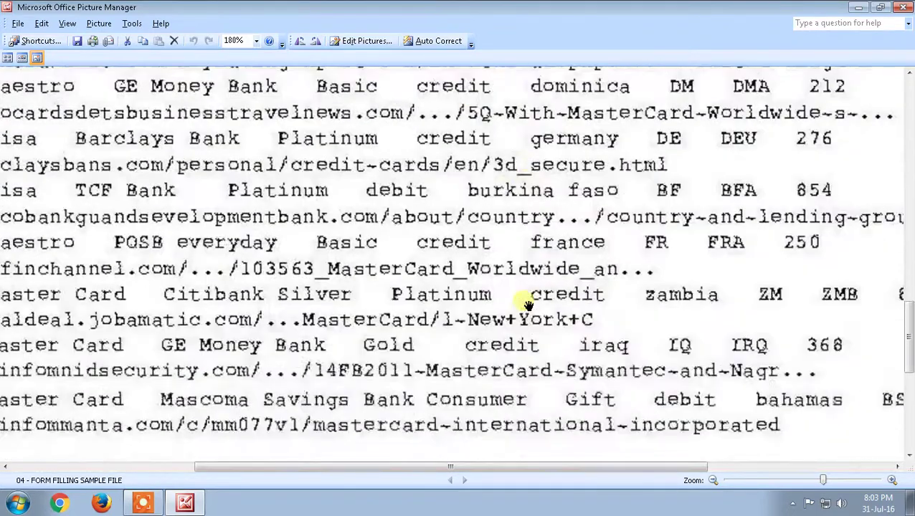
scroll(526, 301, up, 6)
scroll(527, 305, down, 12)
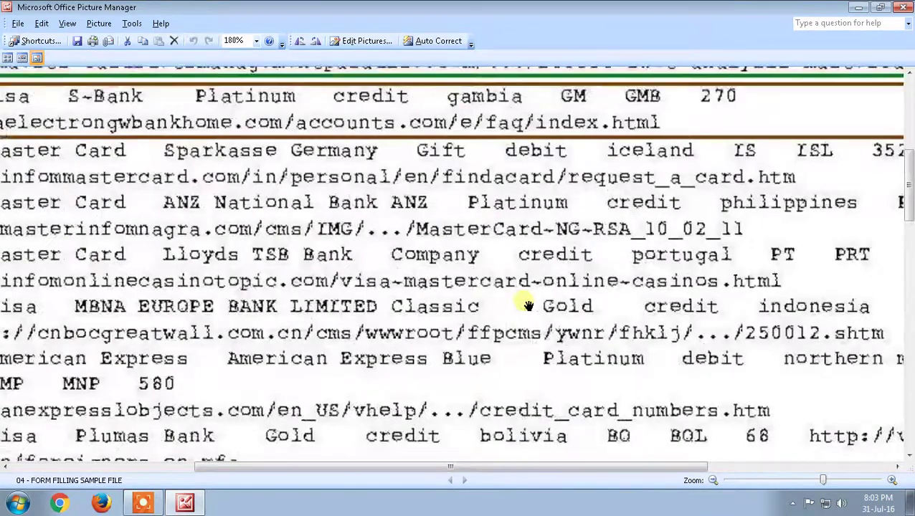
scroll(527, 304, up, 3)
Copy the Start in folder path from the Blue World Card Entry shortcut's properties
key(alt+F4)
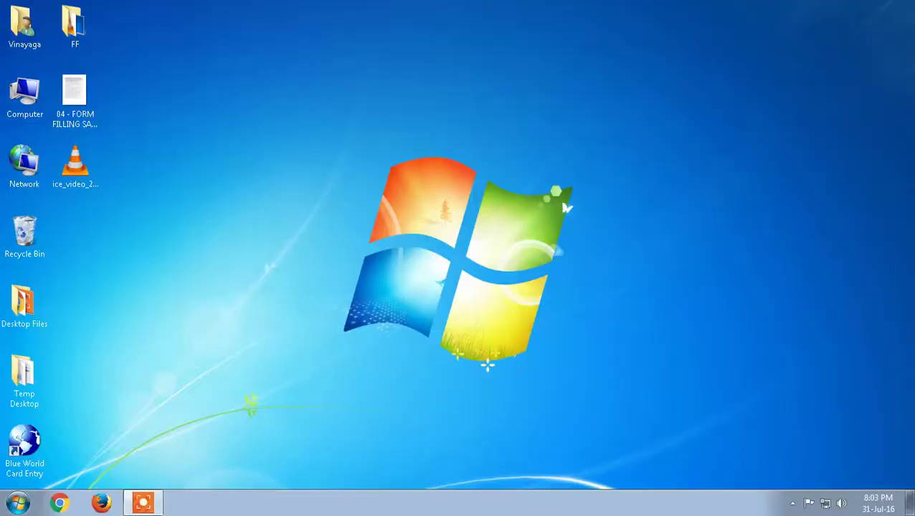
click(164, 223)
double_click(26, 444)
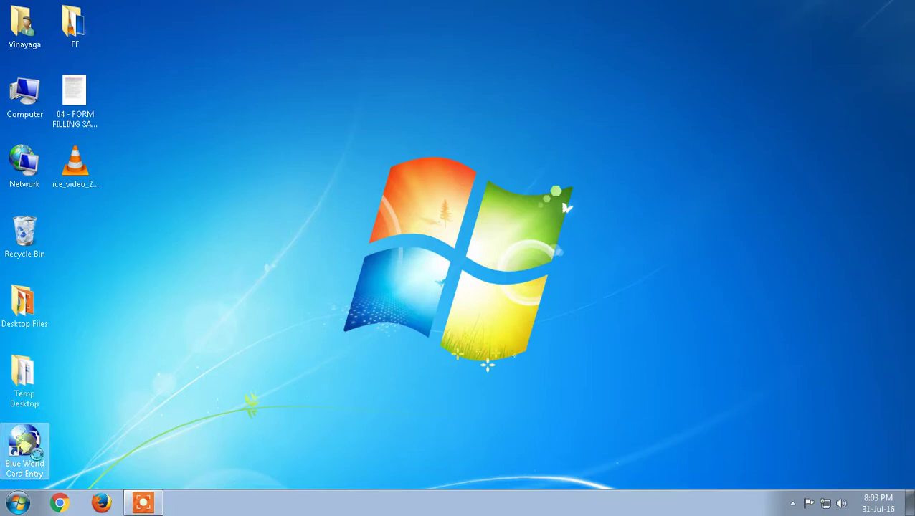
right_click(27, 442)
click(59, 435)
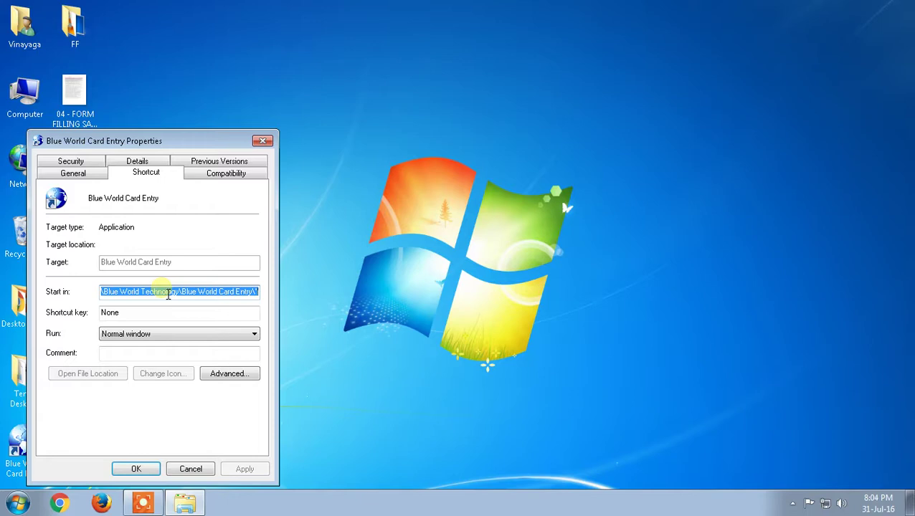
right_click(168, 294)
click(188, 332)
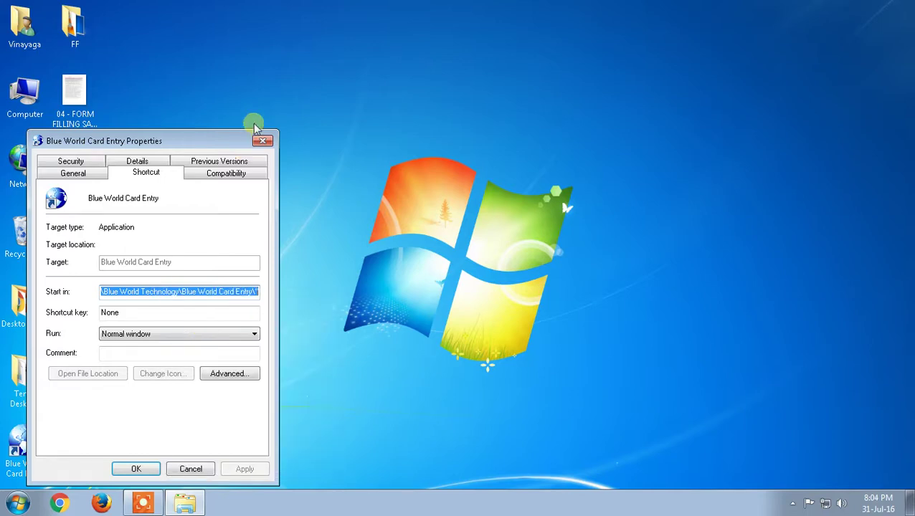
click(261, 139)
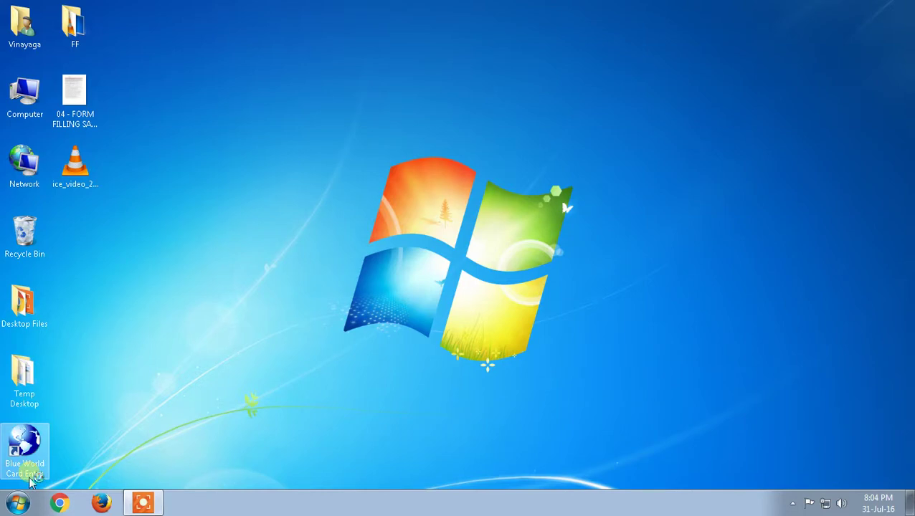
Open the copied program folder path through the Run prompt
key(super+r)
key(BackSpace)
key(ctrl+v)
text(")
key(Return)
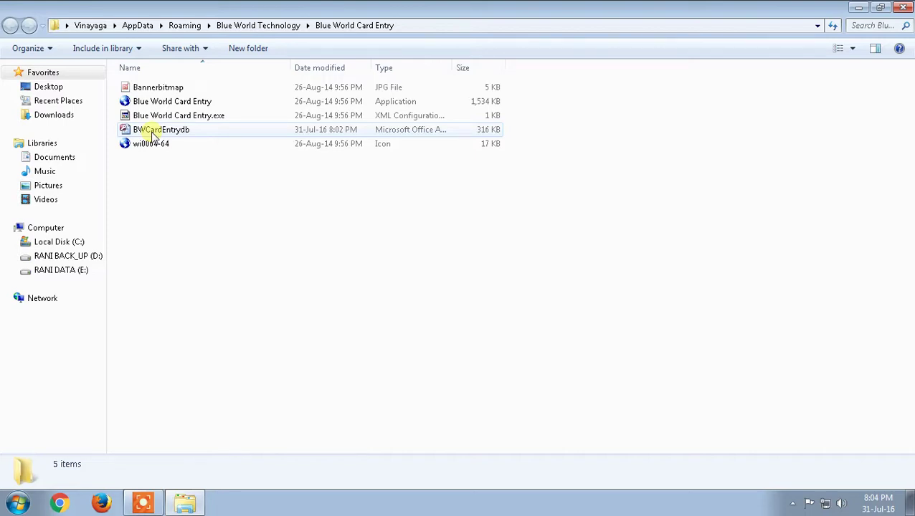
Copy the BWCardEntrydb database file and close the program folder window
click(152, 134)
right_click(152, 134)
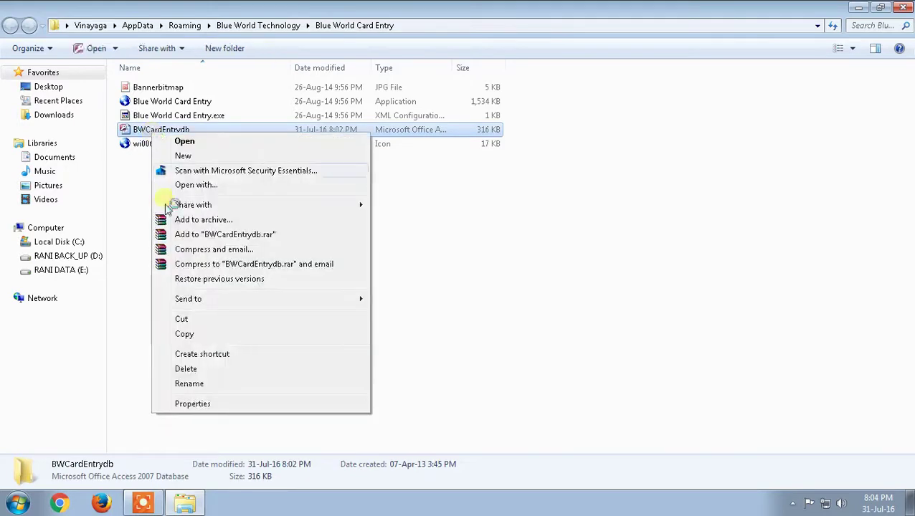
click(184, 334)
click(902, 7)
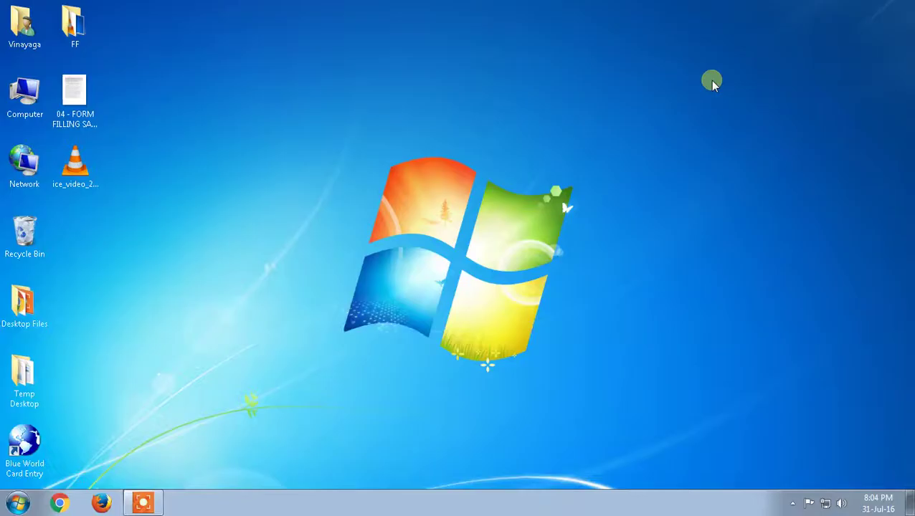
Create a new folder named Demo on the desktop
click(416, 290)
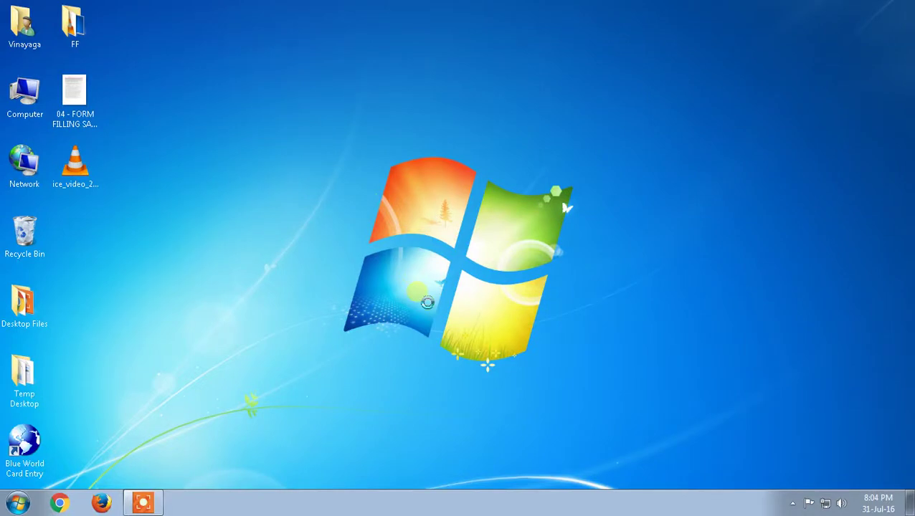
right_click(427, 302)
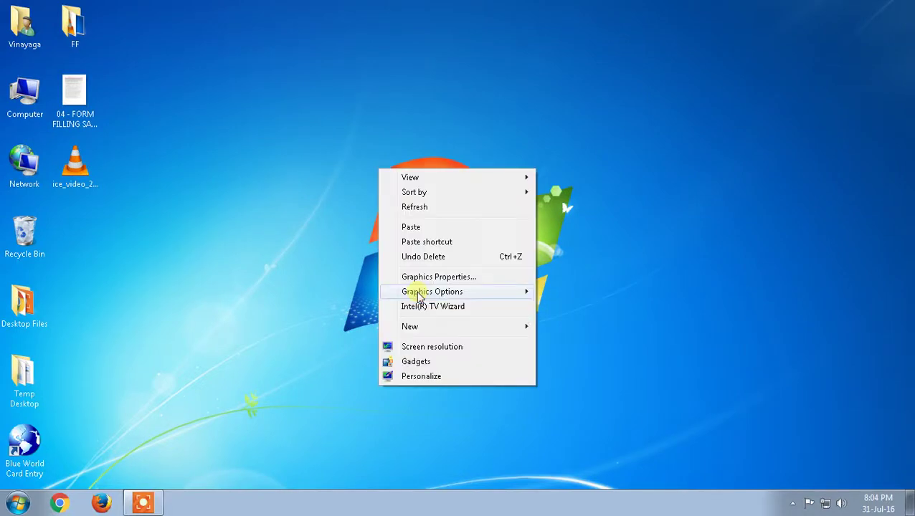
mouse_move(423, 335)
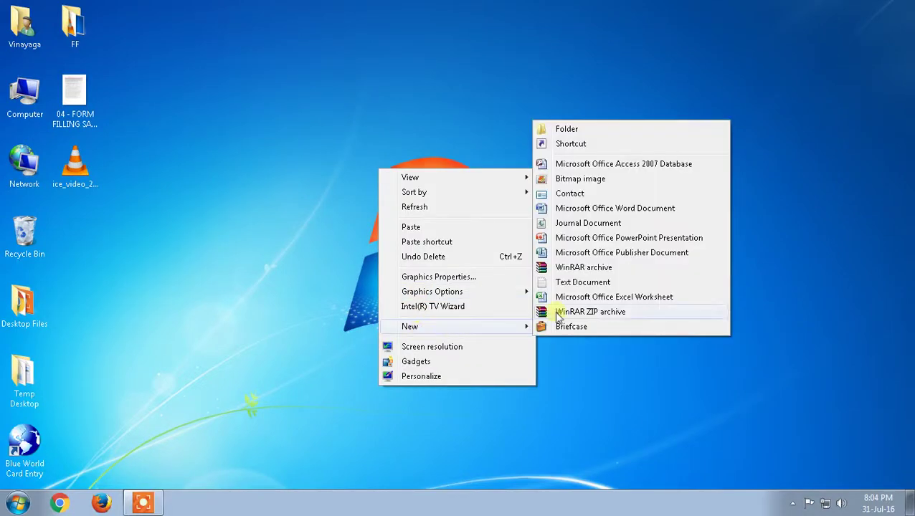
click(599, 130)
text(Demo)
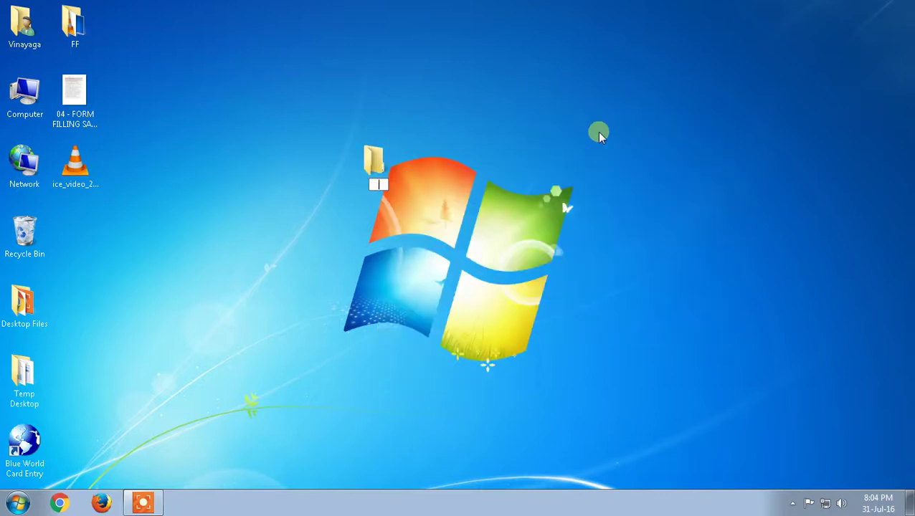
key(Return)
Paste the BWCardEntrydb database into the Demo folder and close its window
click(599, 133)
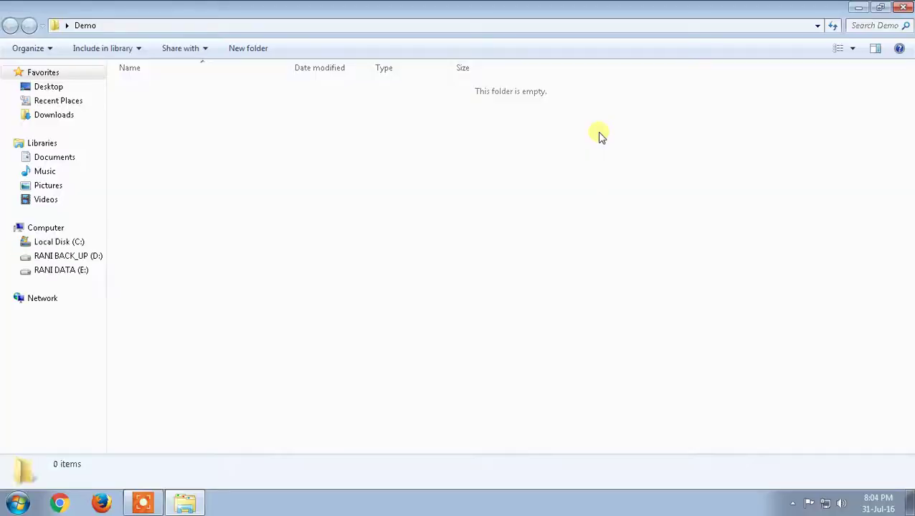
key(ctrl+v)
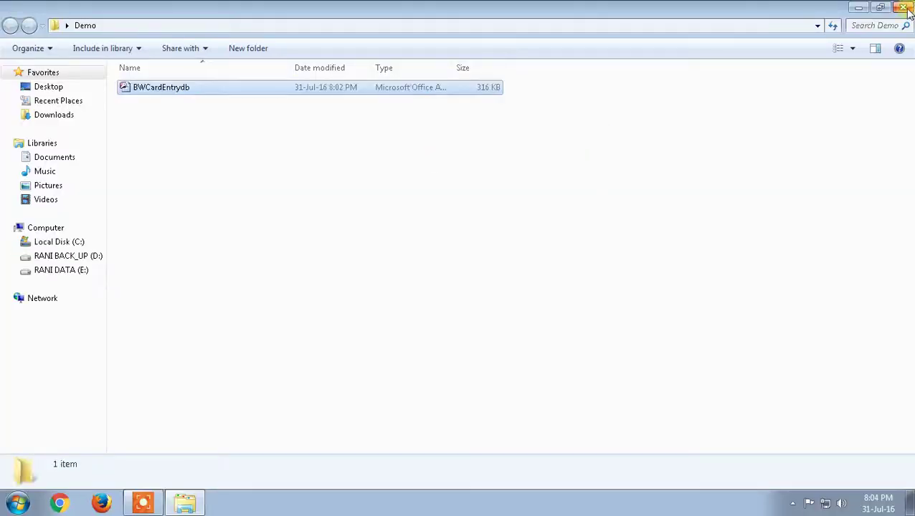
click(904, 9)
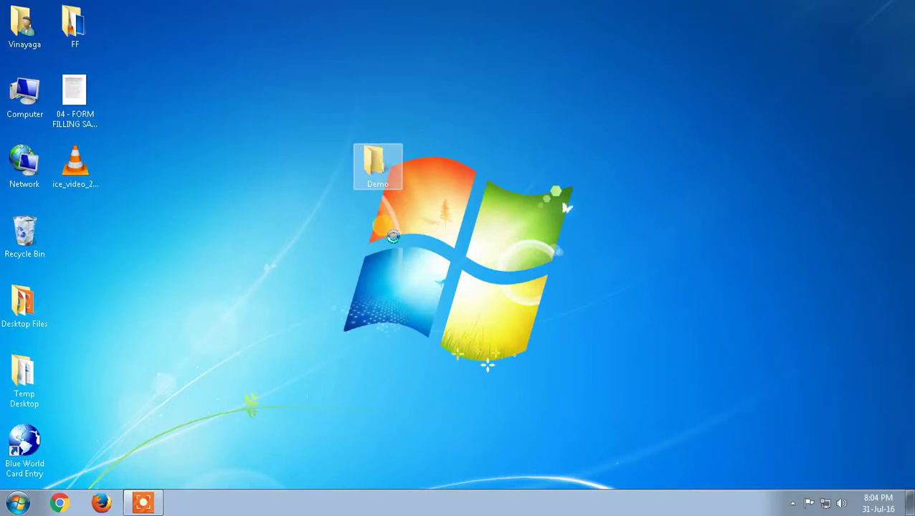
Compress the Demo folder with WinRAR into a ZIP archive, Demo.zip
key(Menu)
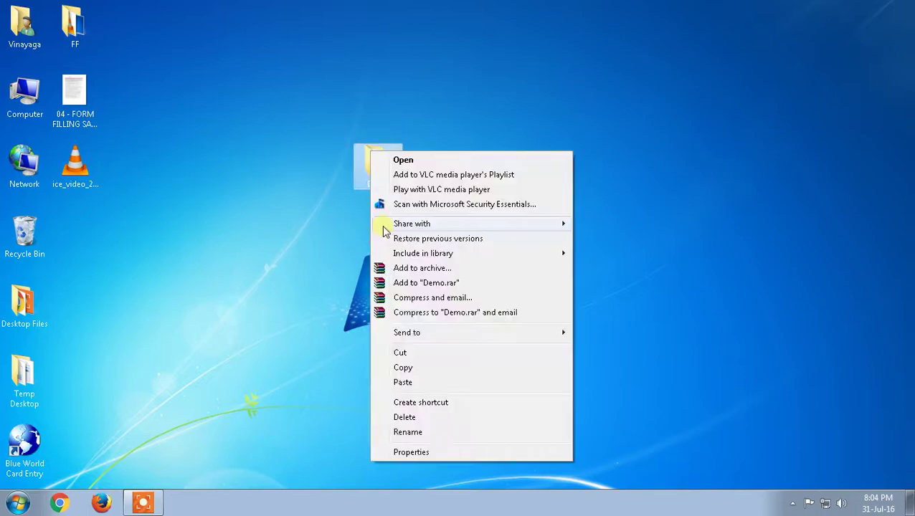
click(393, 268)
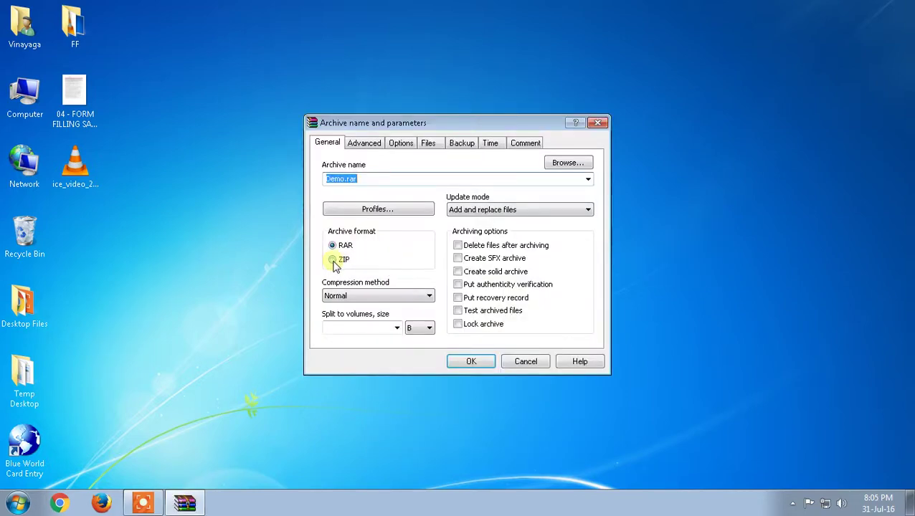
click(334, 259)
click(465, 358)
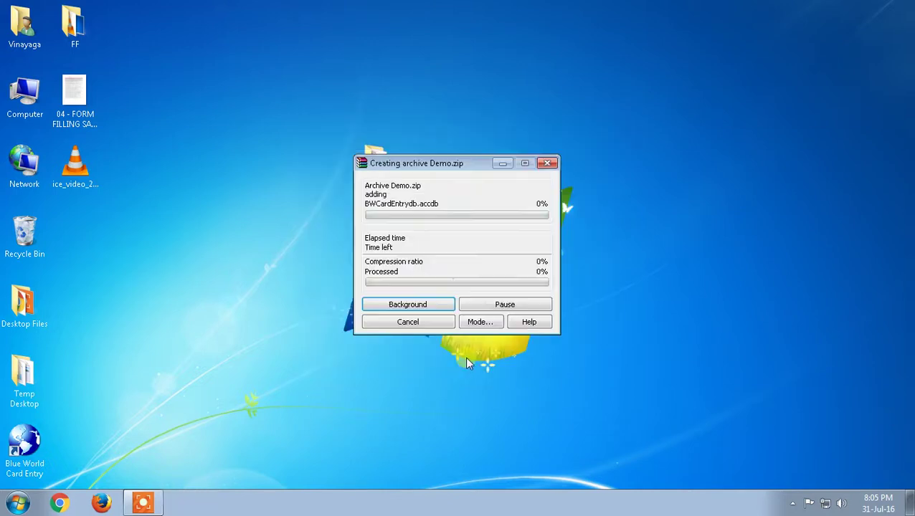
Move the Demo.zip icon up near the top of the desktop
drag(75, 249, 316, 122)
click(299, 205)
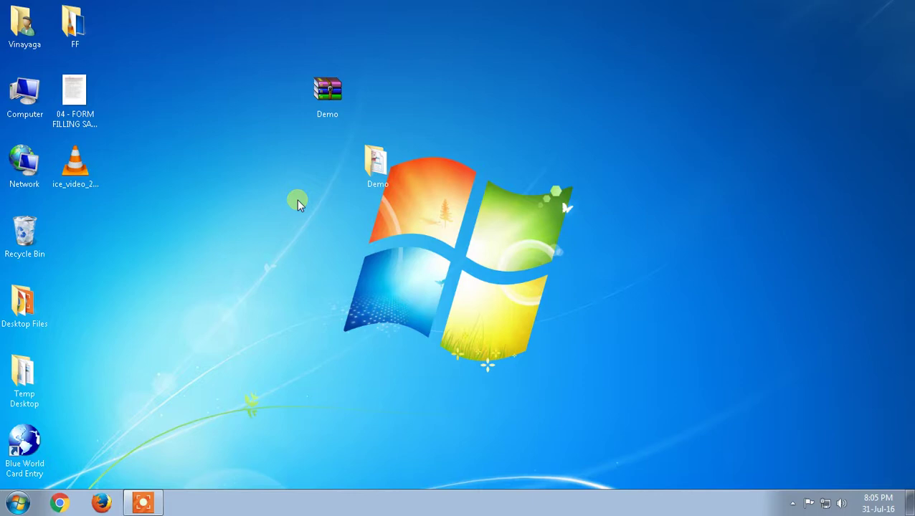
mouse_move(332, 103)
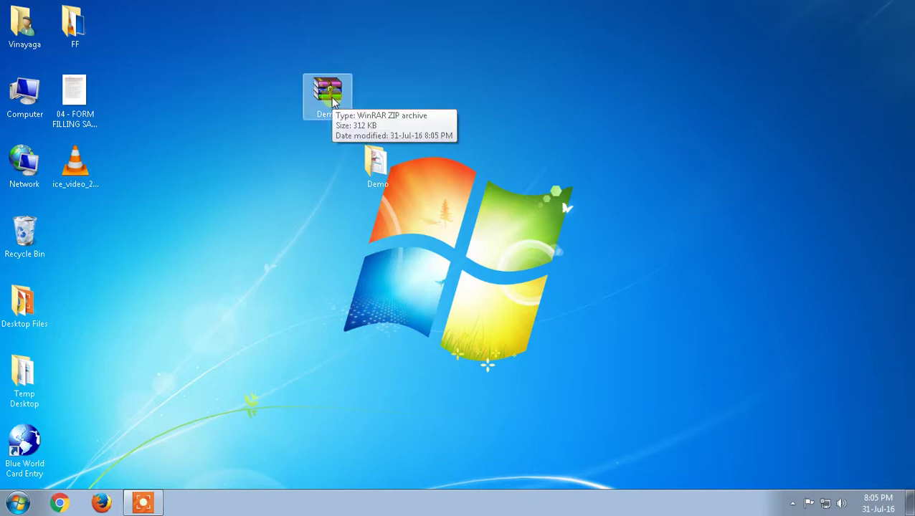